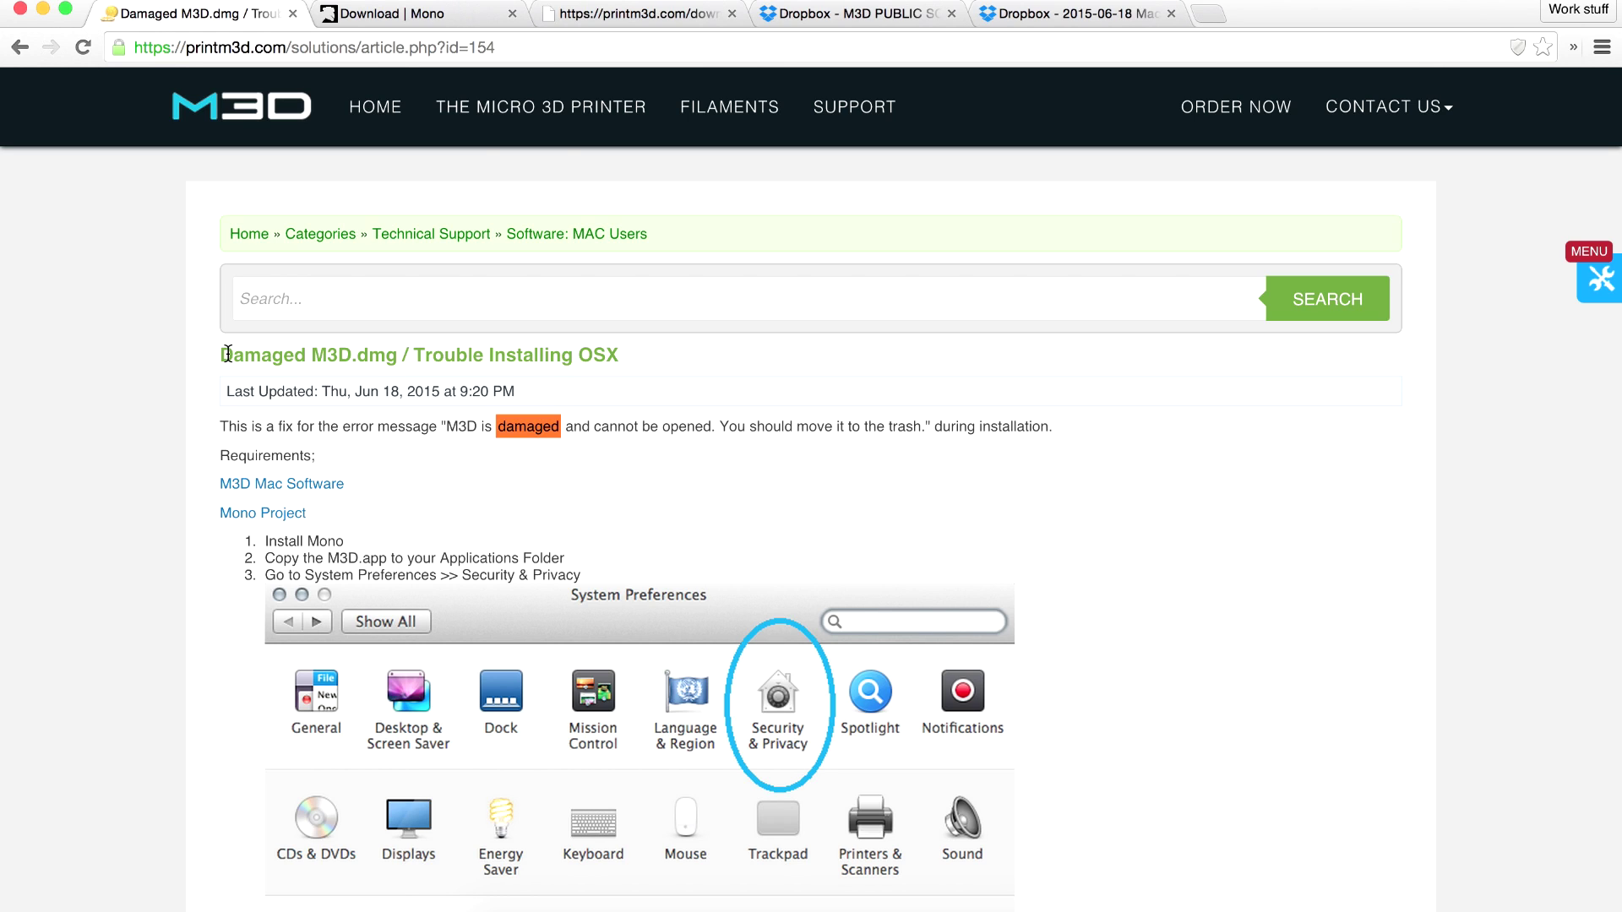
Step: Read through the Damaged M3D.dmg troubleshooting article and check the Mono download page in Chrome
scroll(188, 497, "down", 5)
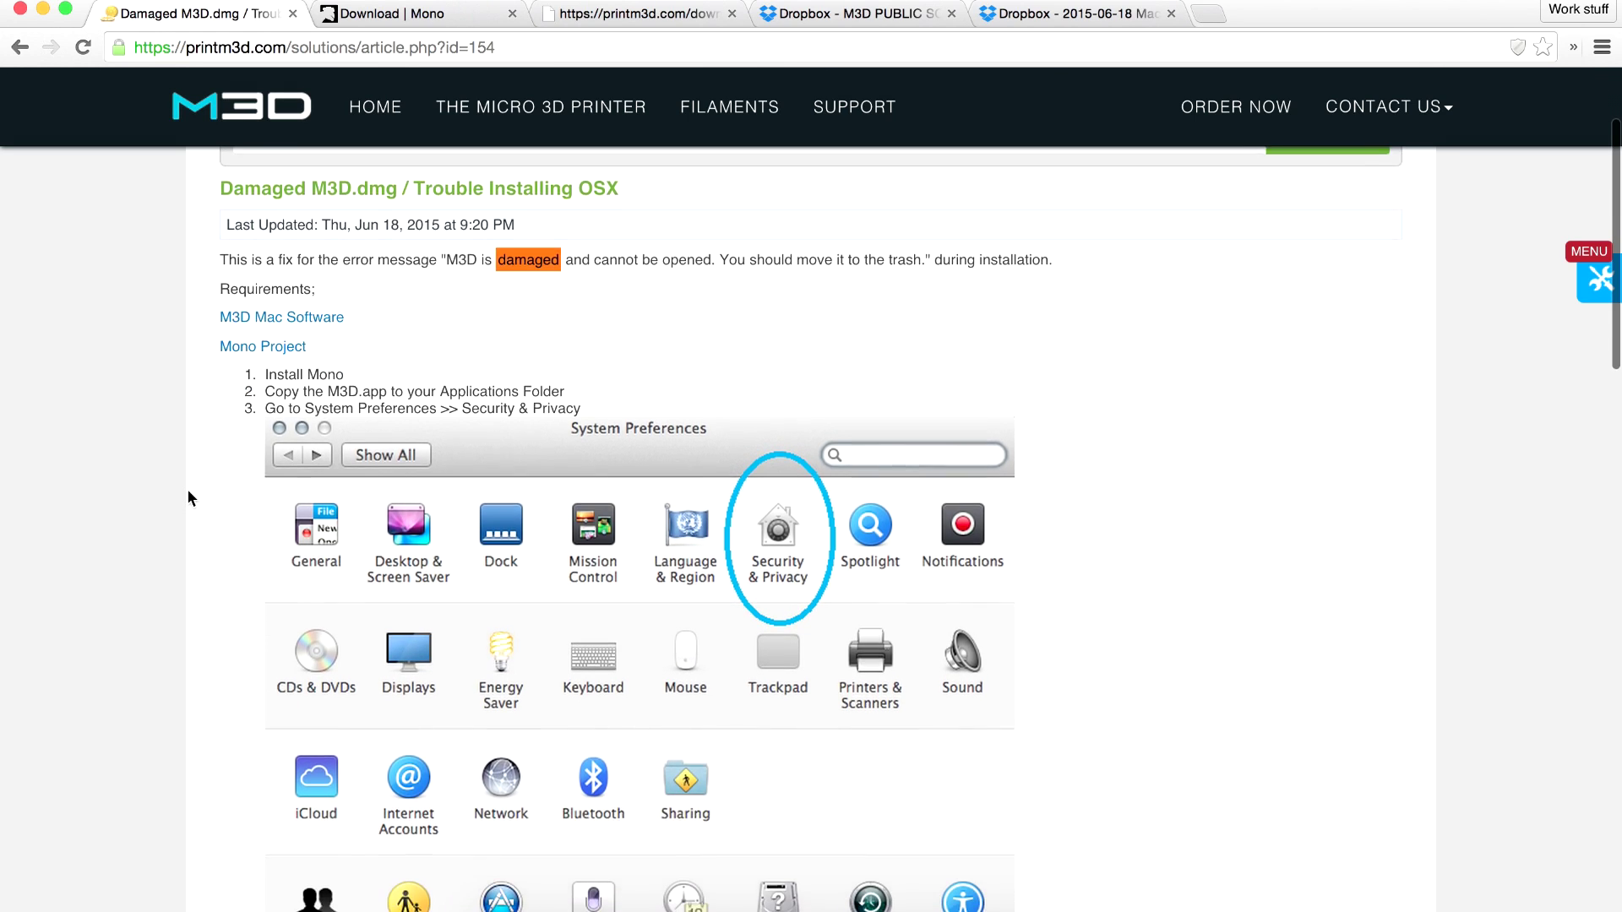
scroll(188, 497, "up", 3)
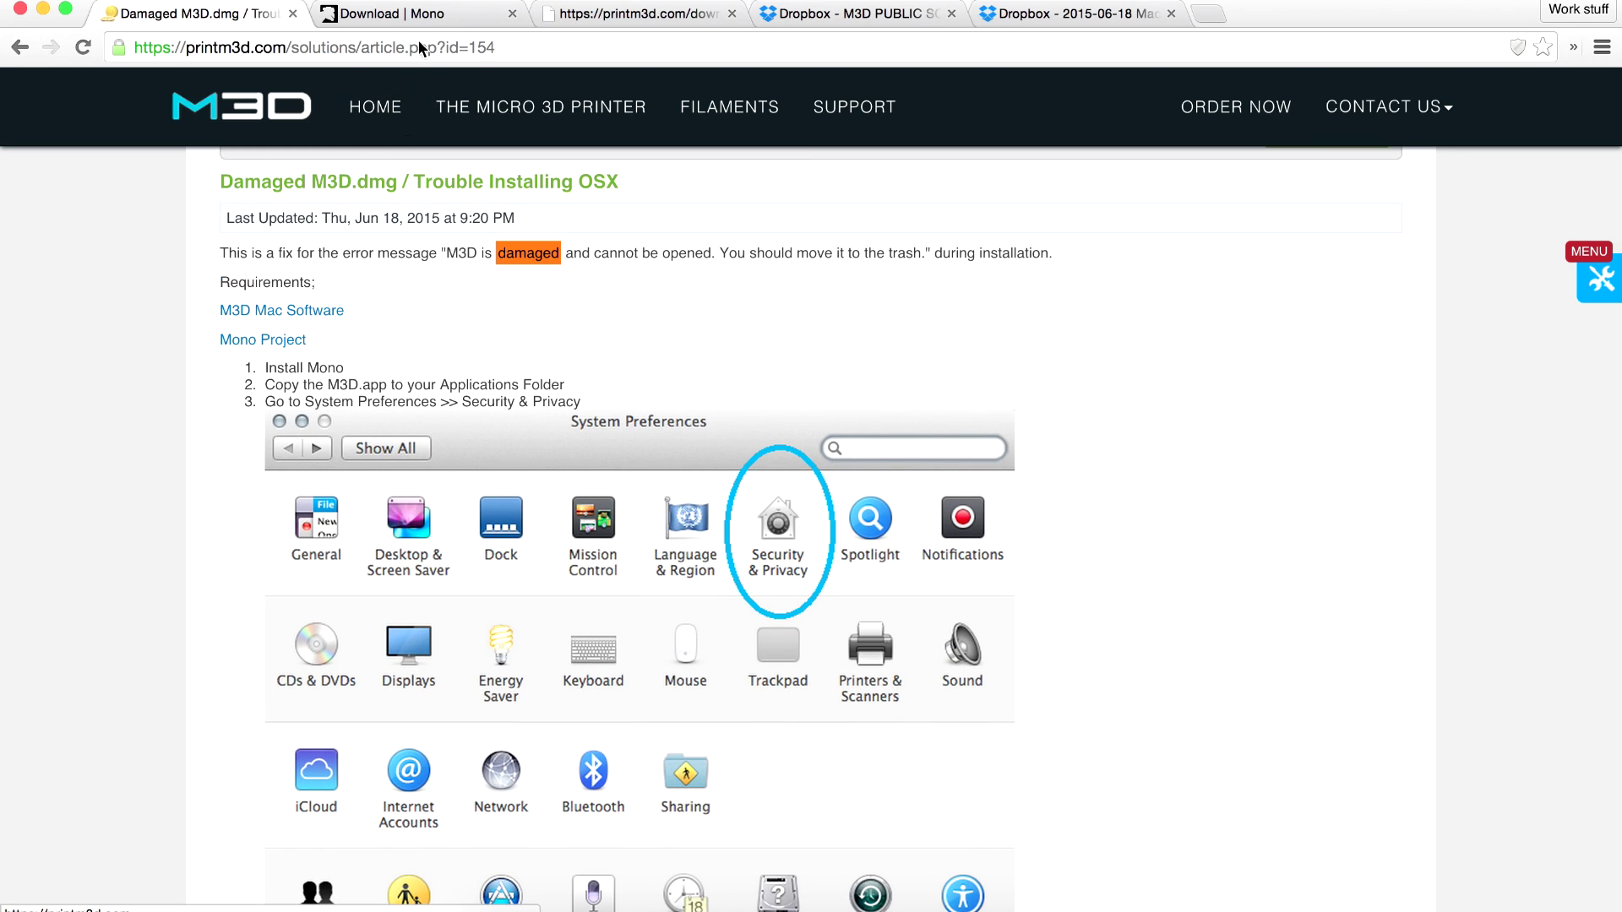
left_click(427, 19)
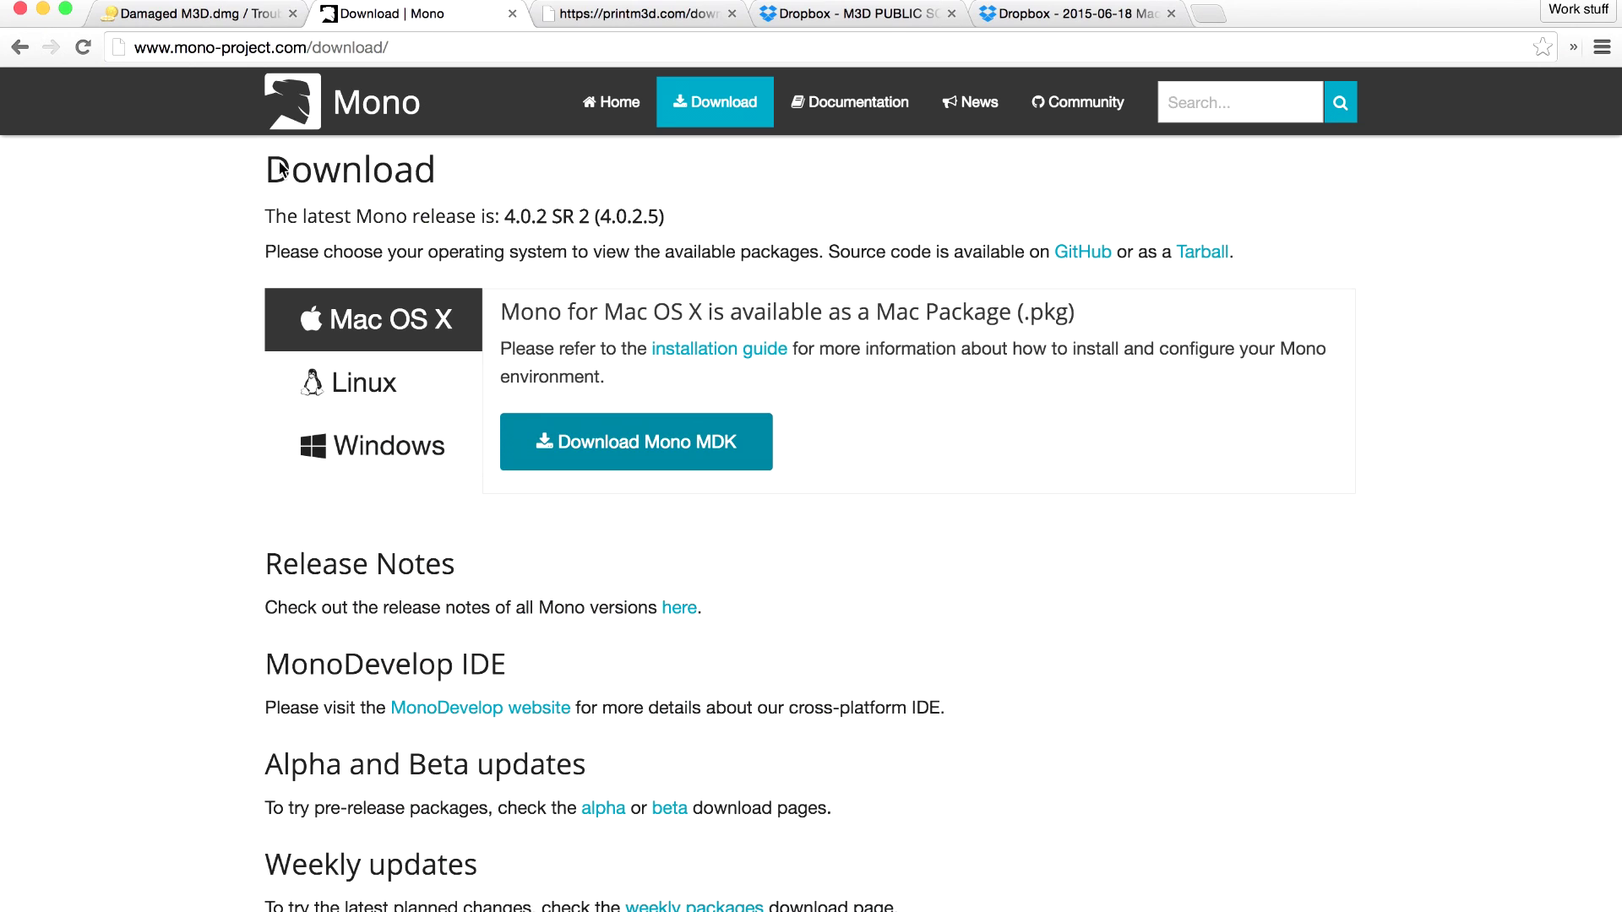
left_click(202, 14)
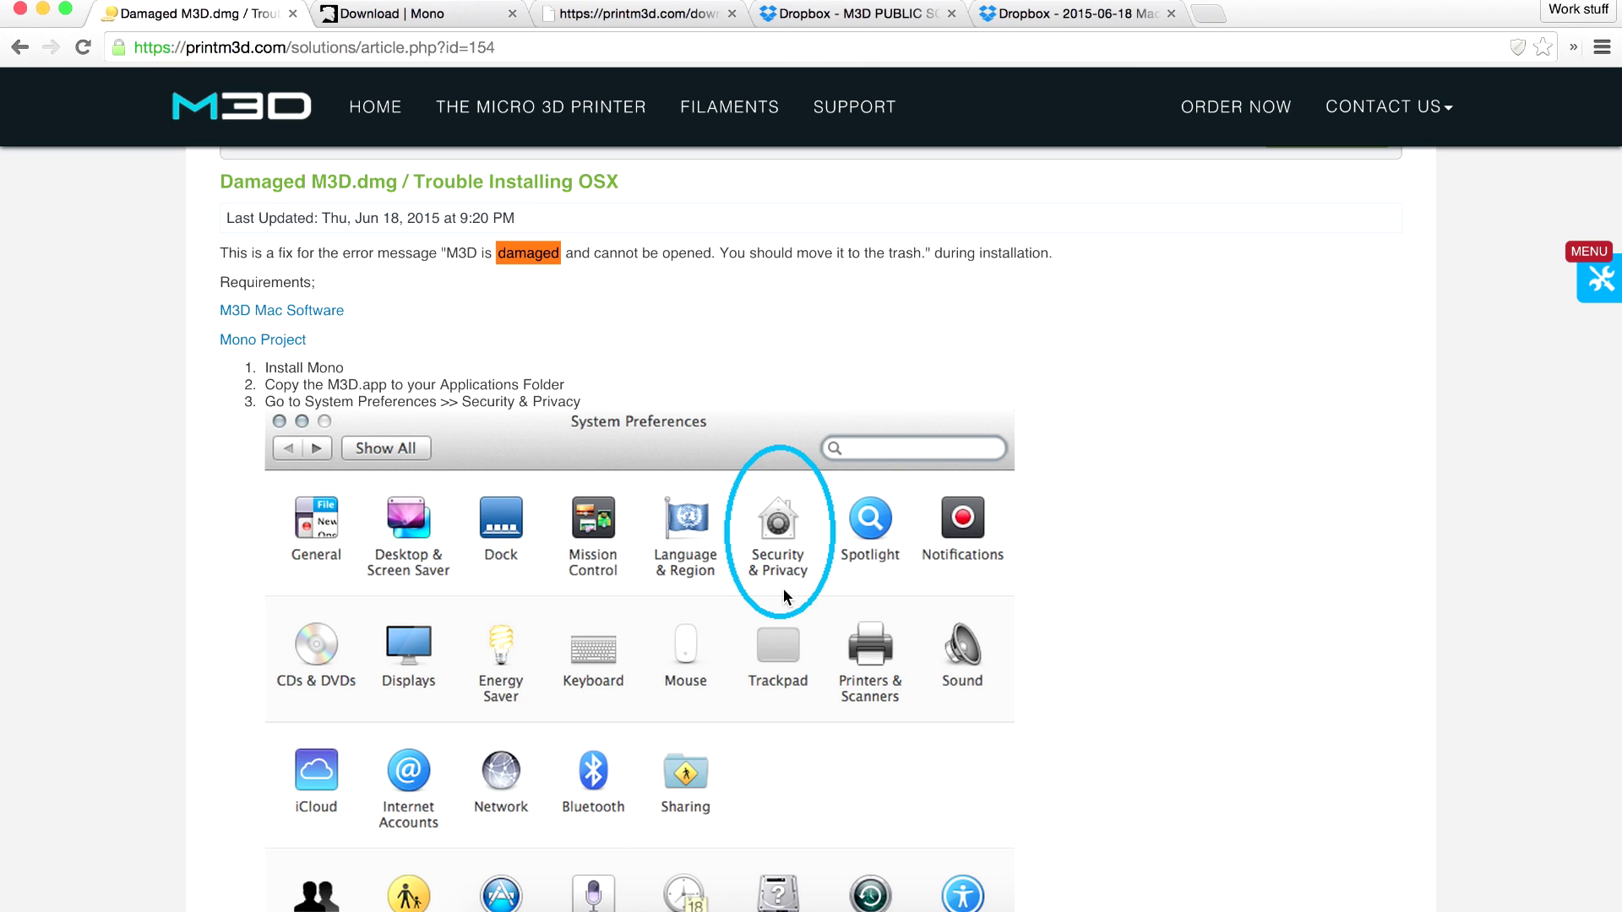
scroll(739, 549, "down", 5)
scroll(741, 558, "down", 7)
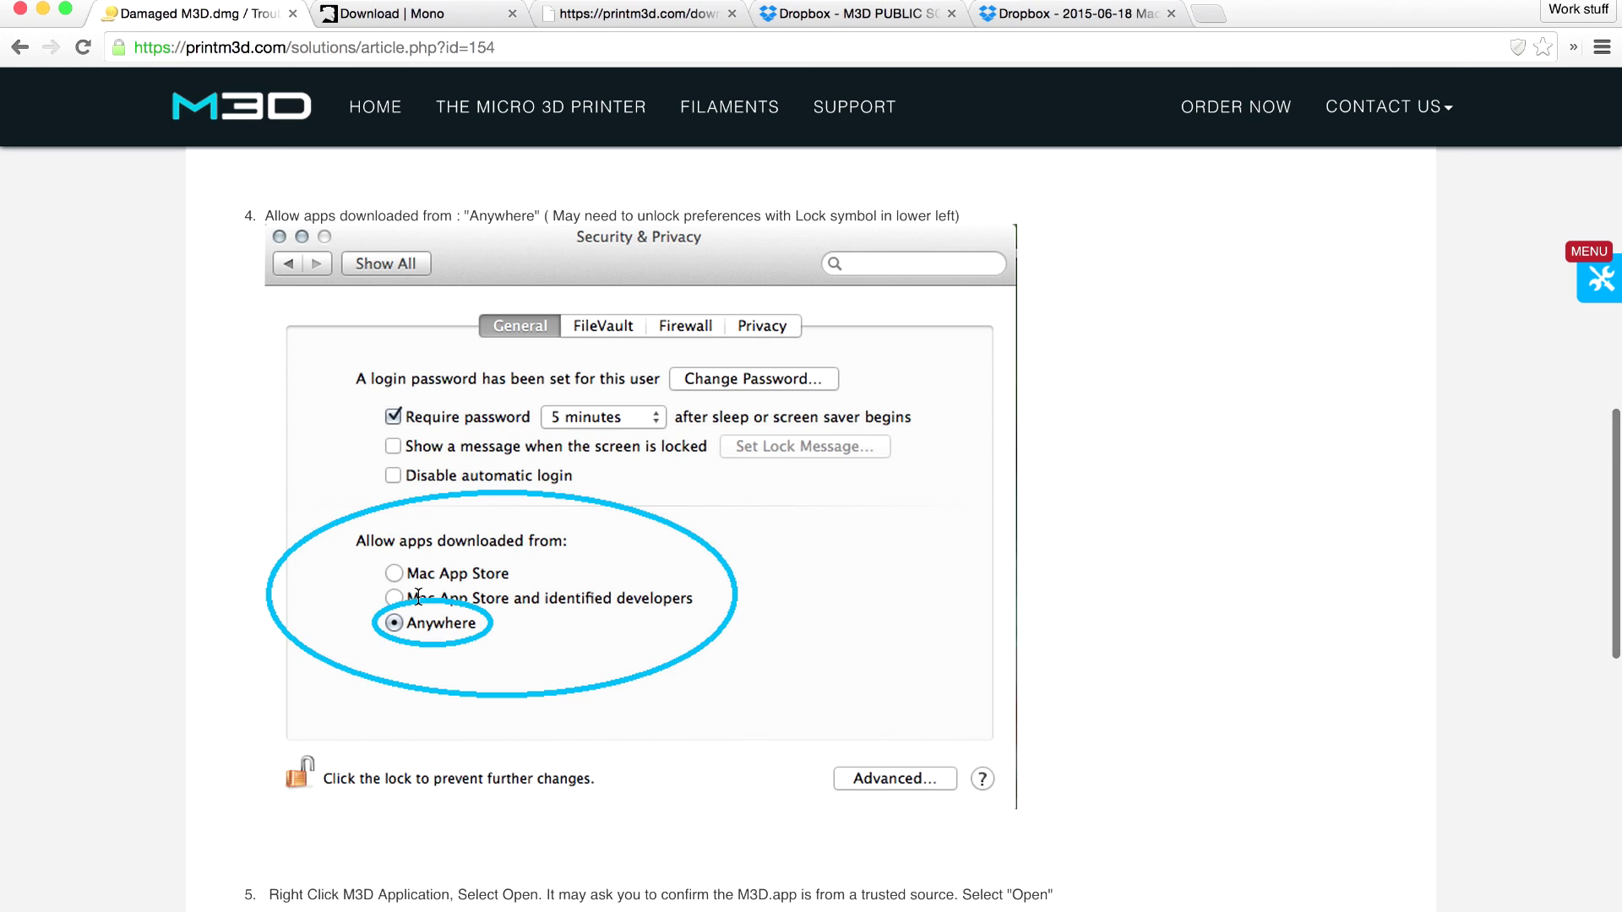
scroll(418, 597, "down", 12)
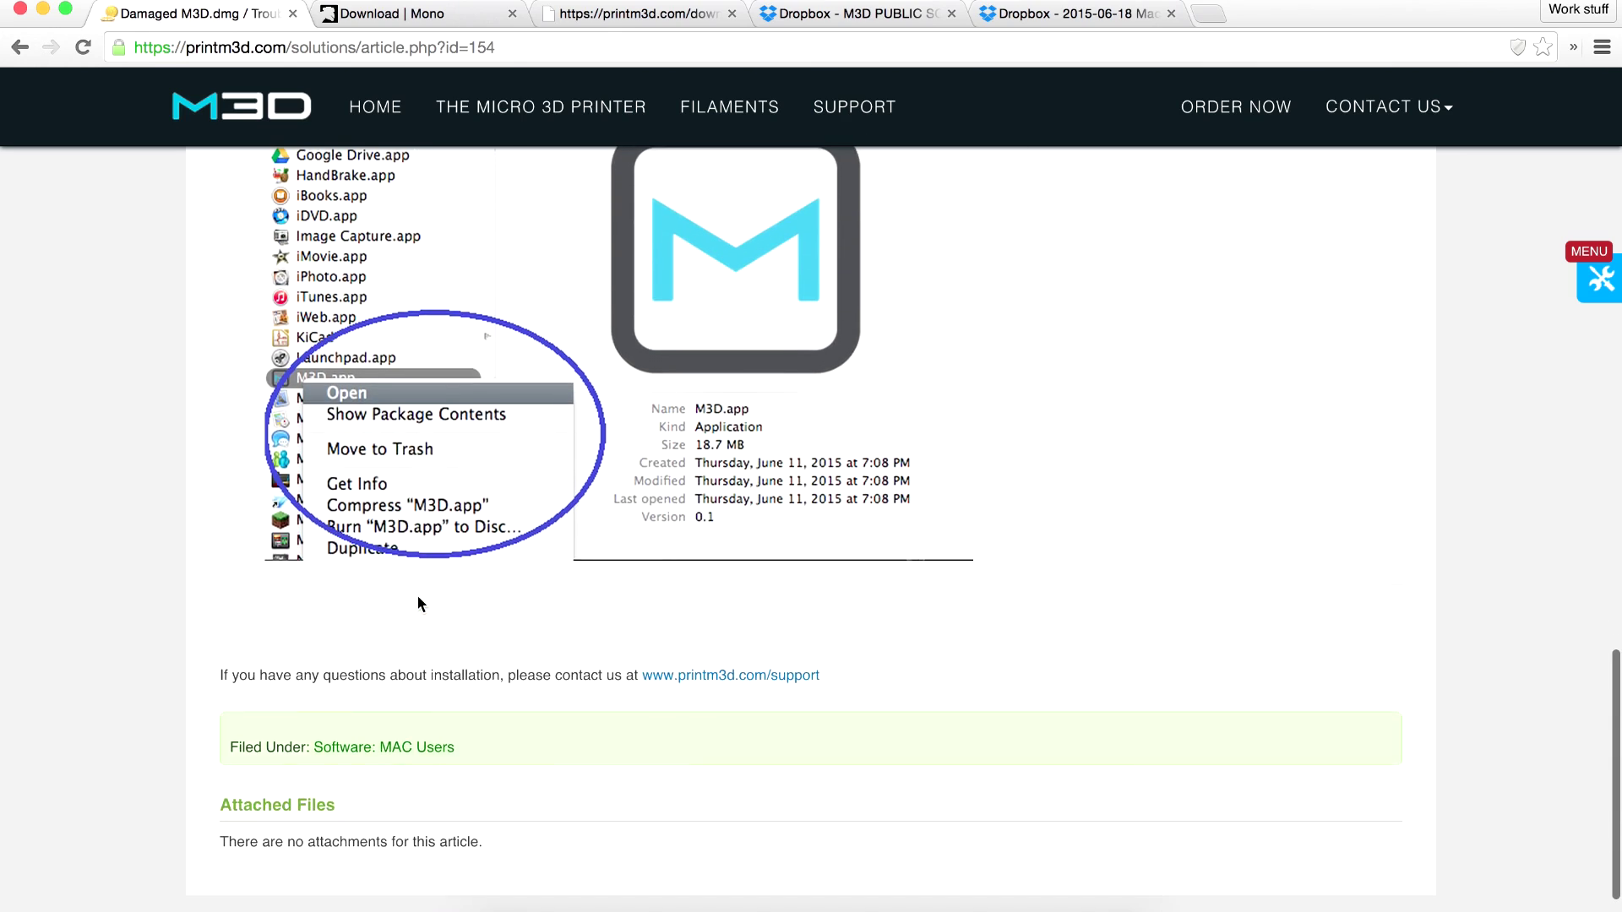
scroll(417, 595, "up", 2)
scroll(418, 595, "up", 15)
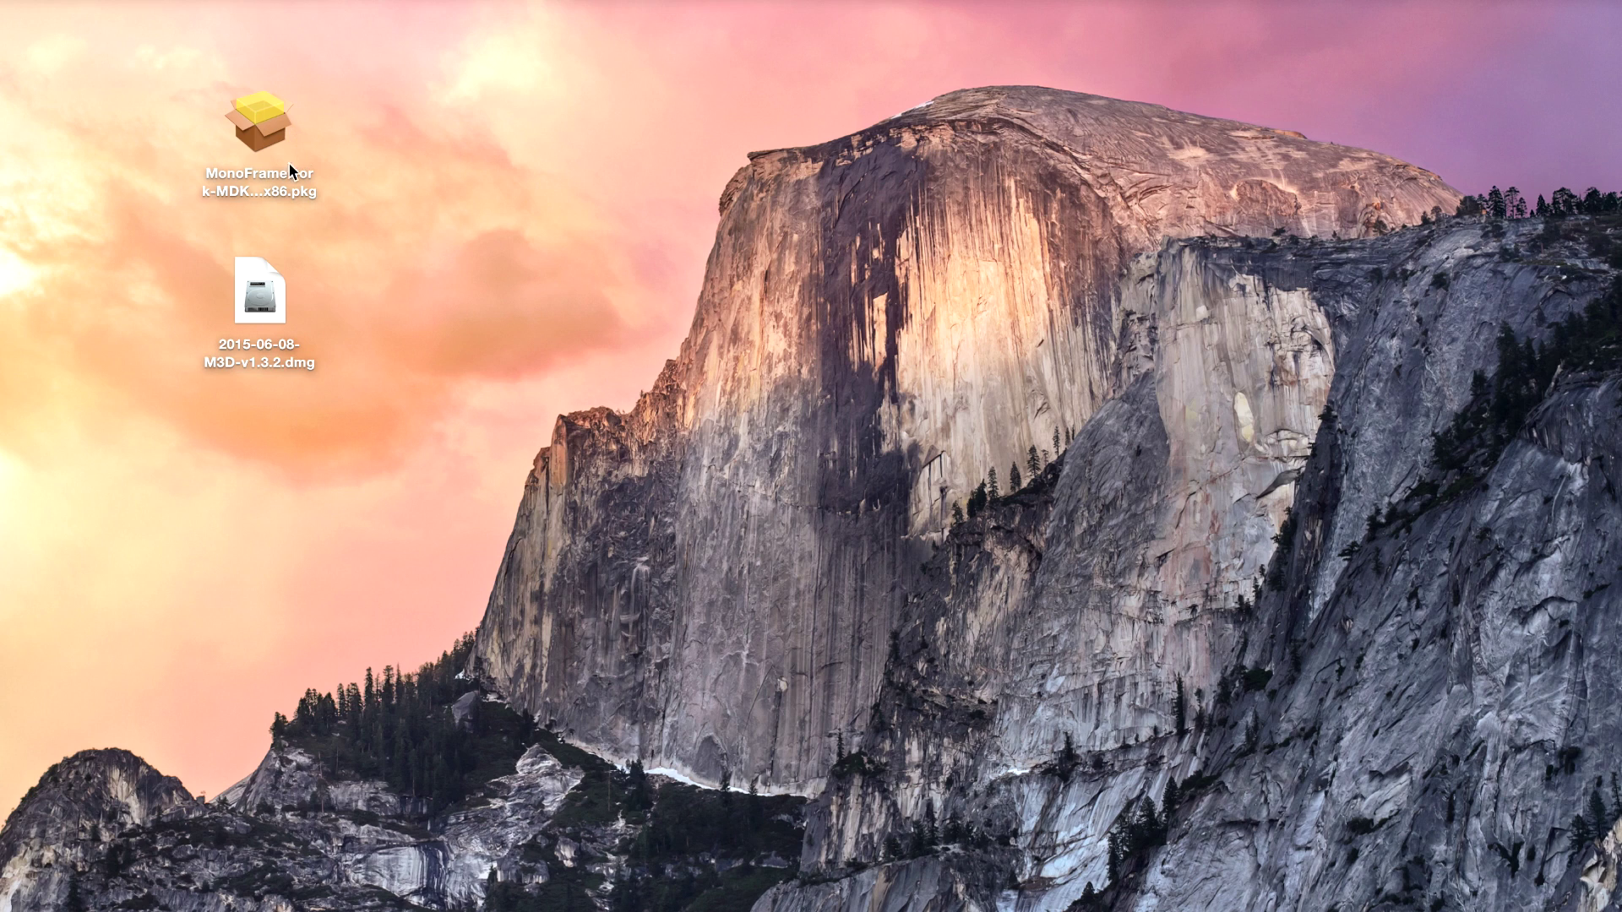
Step: Install Mono Framework 4.0.2_5 onto Macintosh HD, agreeing to the license, and close the installer
double_click(281, 123)
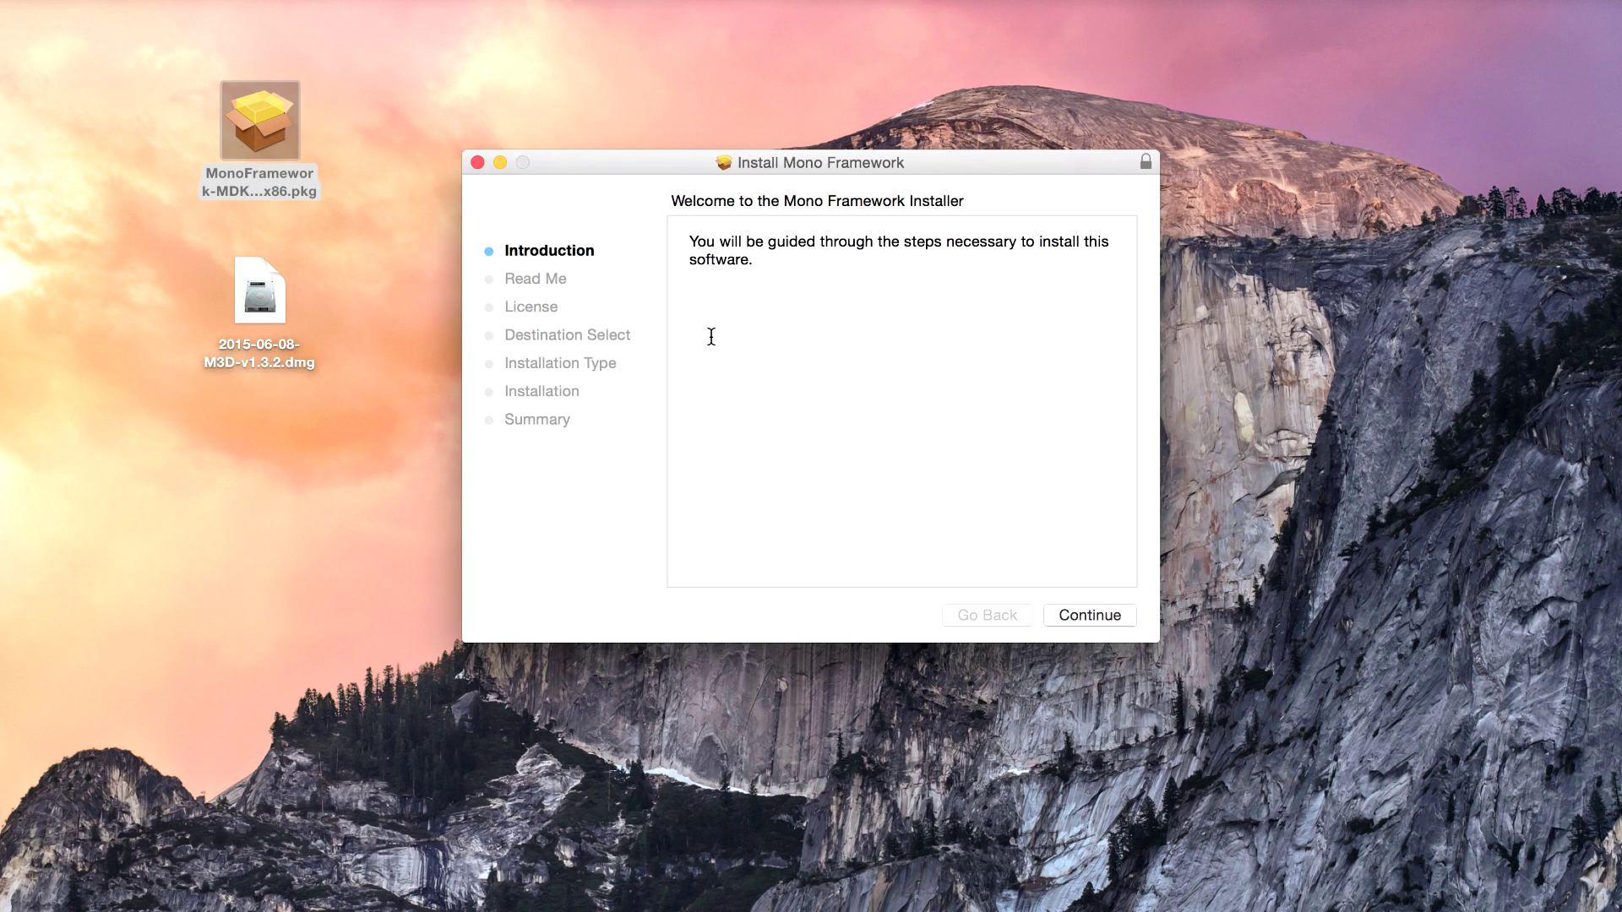
left_click(1088, 617)
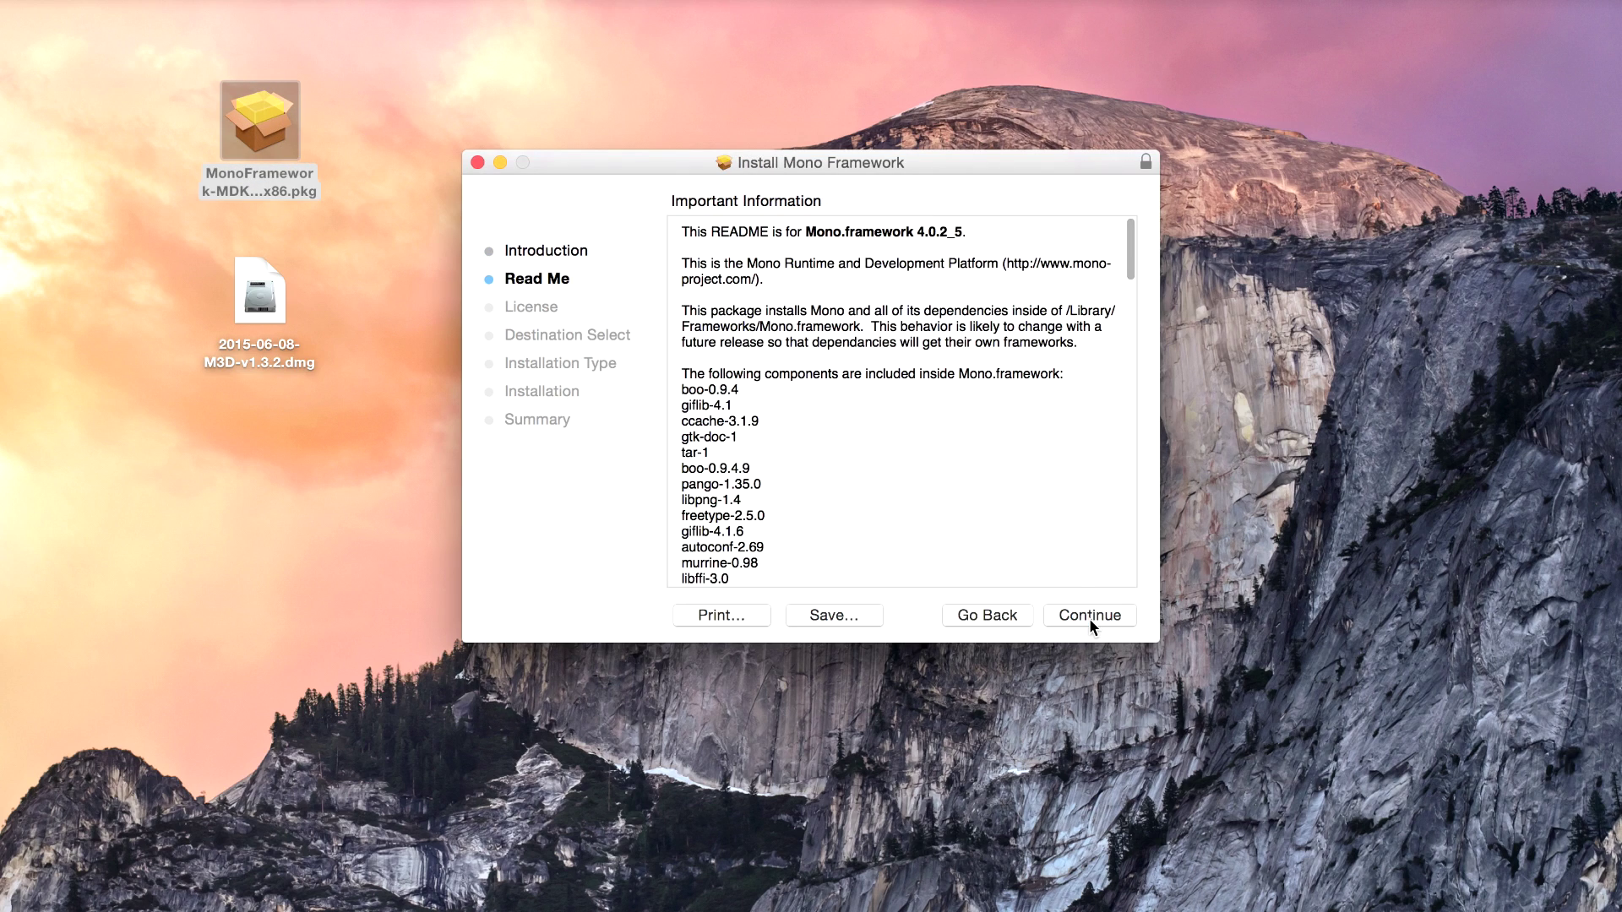
left_click(1090, 621)
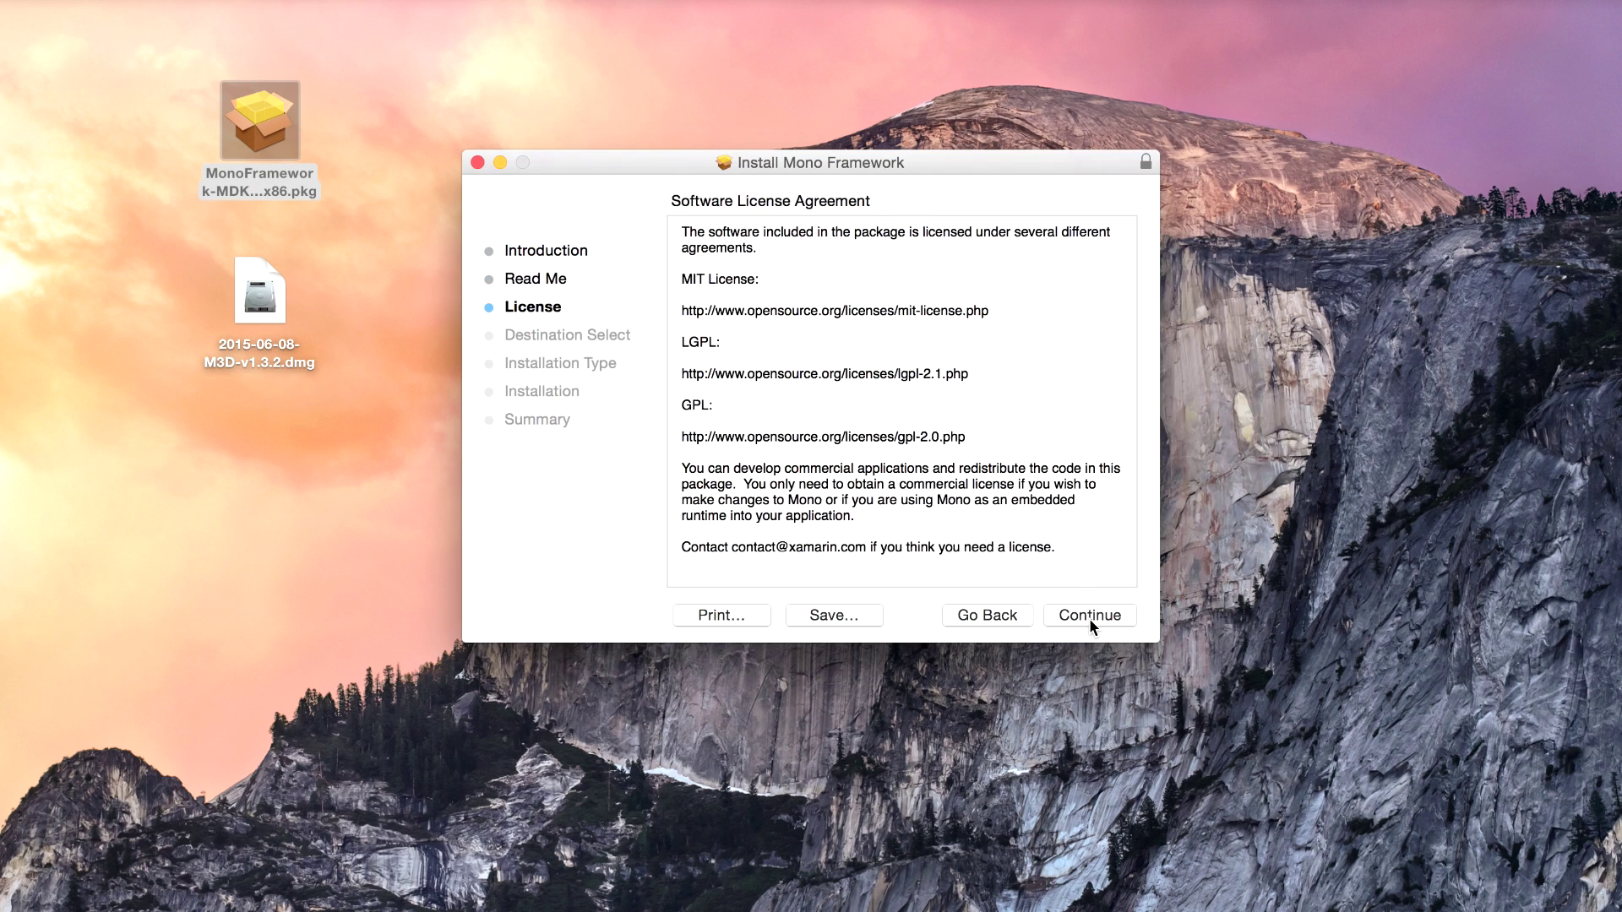
left_click(1090, 621)
left_click(1022, 342)
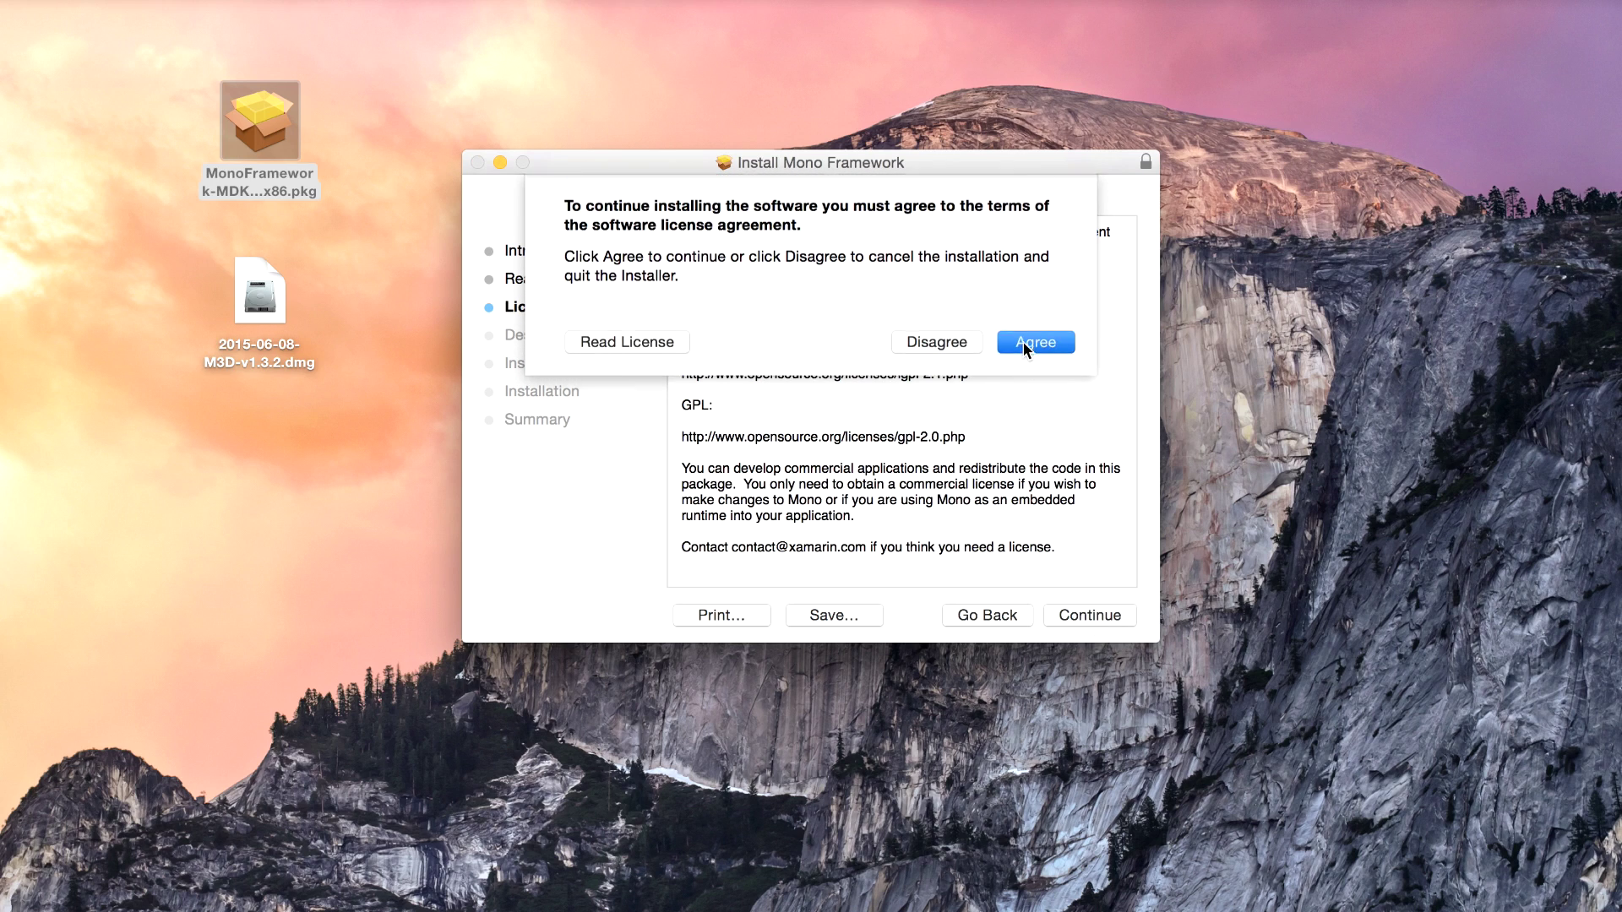
left_click(1065, 621)
left_click(1067, 617)
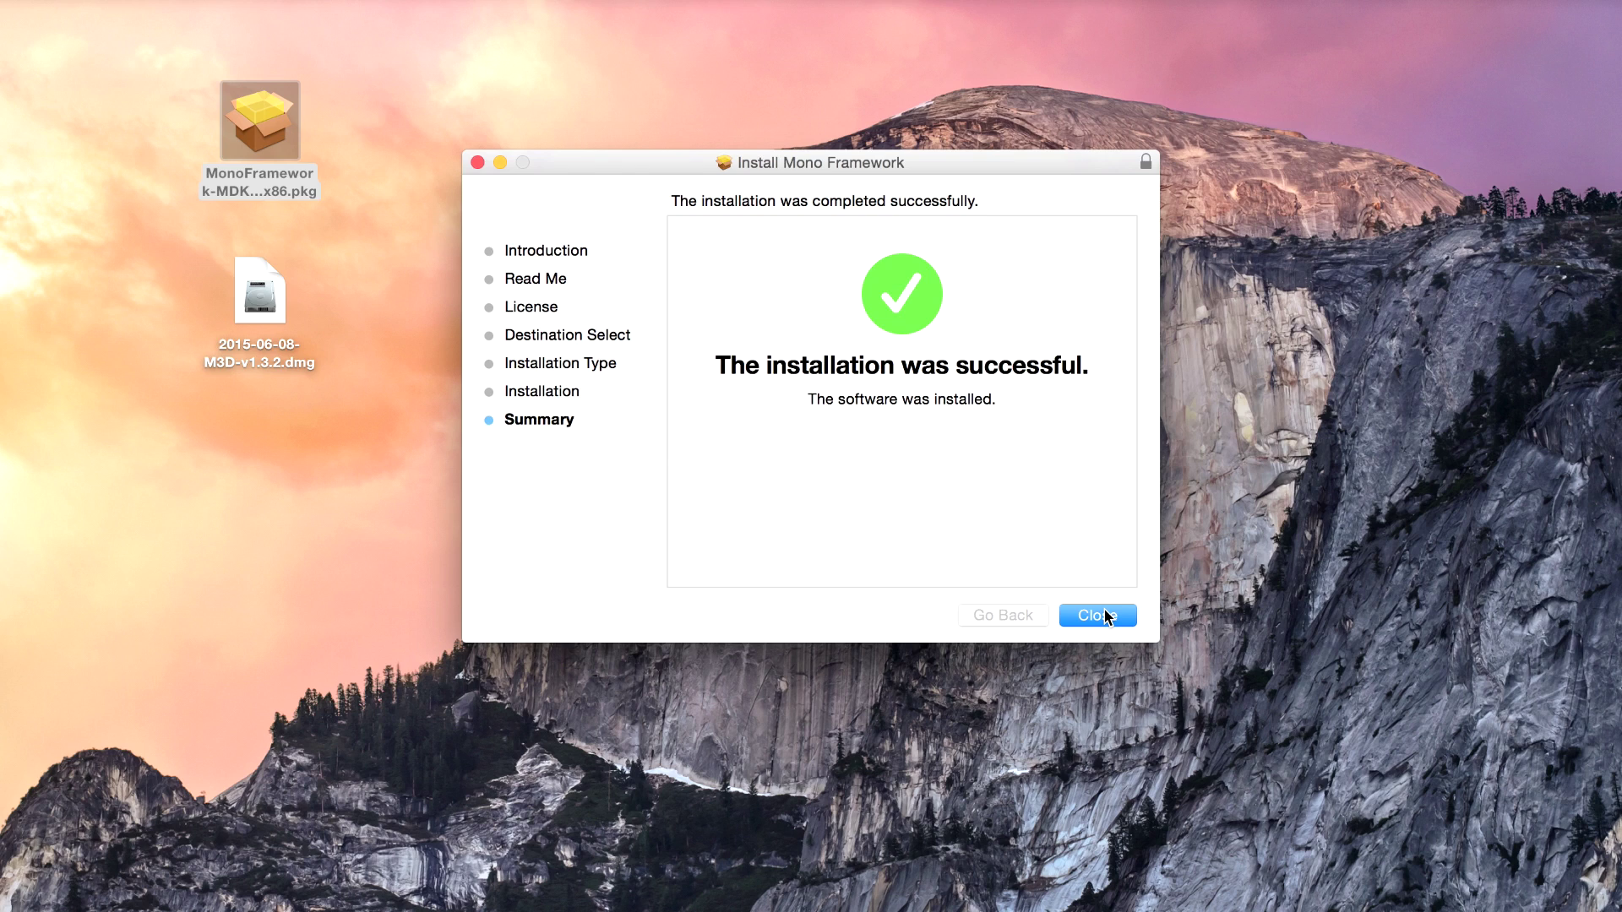
left_click(1107, 616)
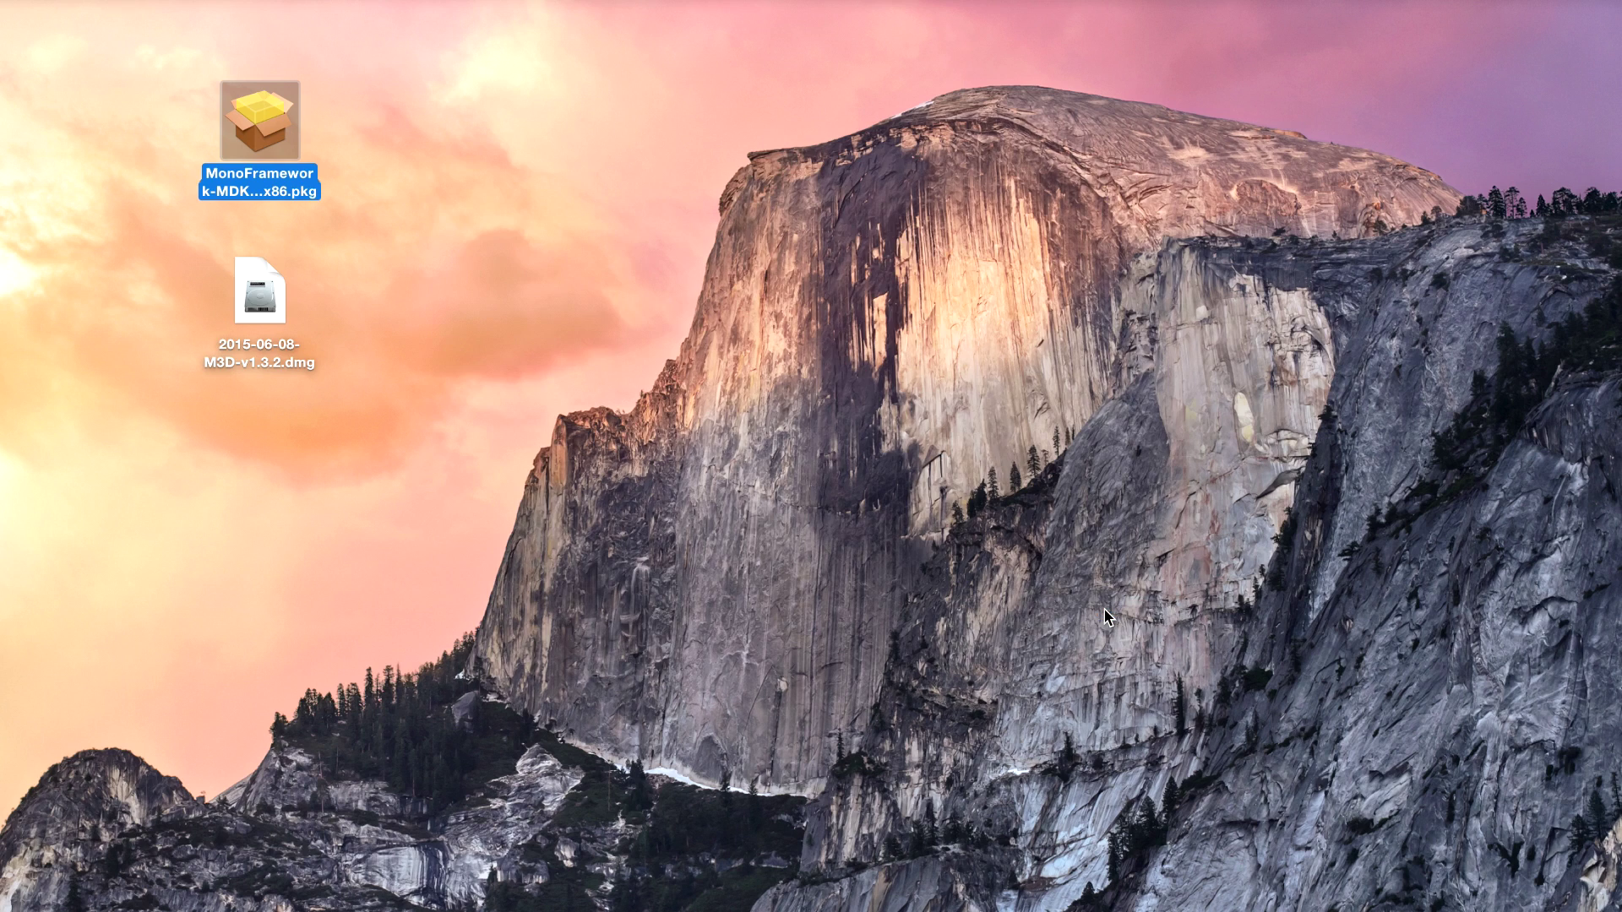
Step: Mount 2015-06-08-M3D-v1.3.2.dmg and drag the M3D app into the Applications folder
double_click(269, 299)
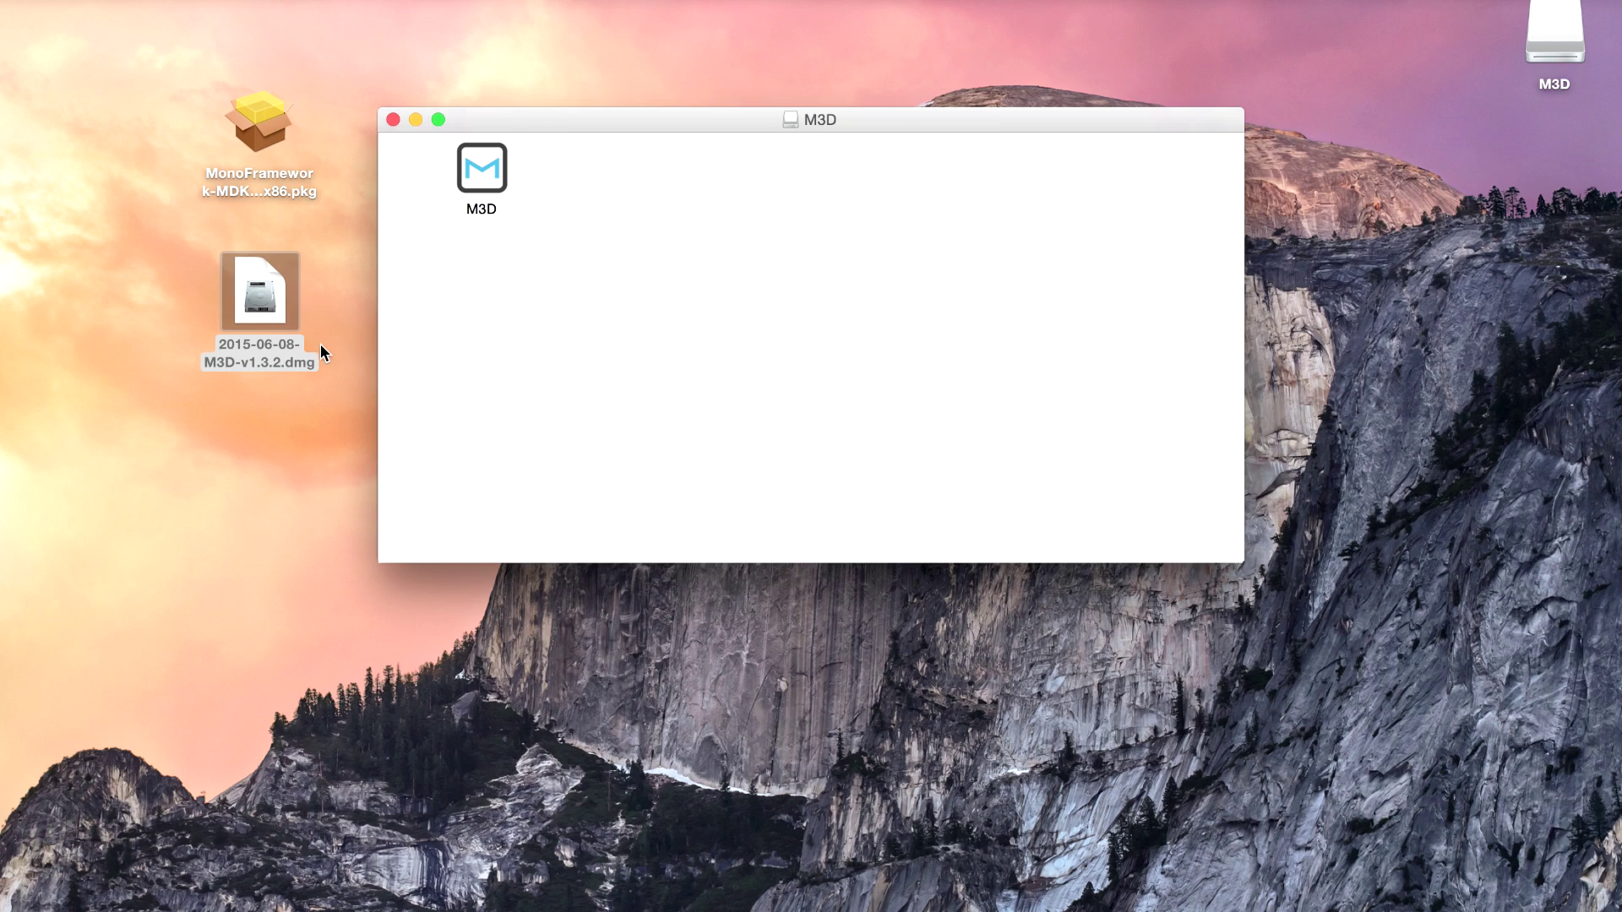
left_click(1017, 900)
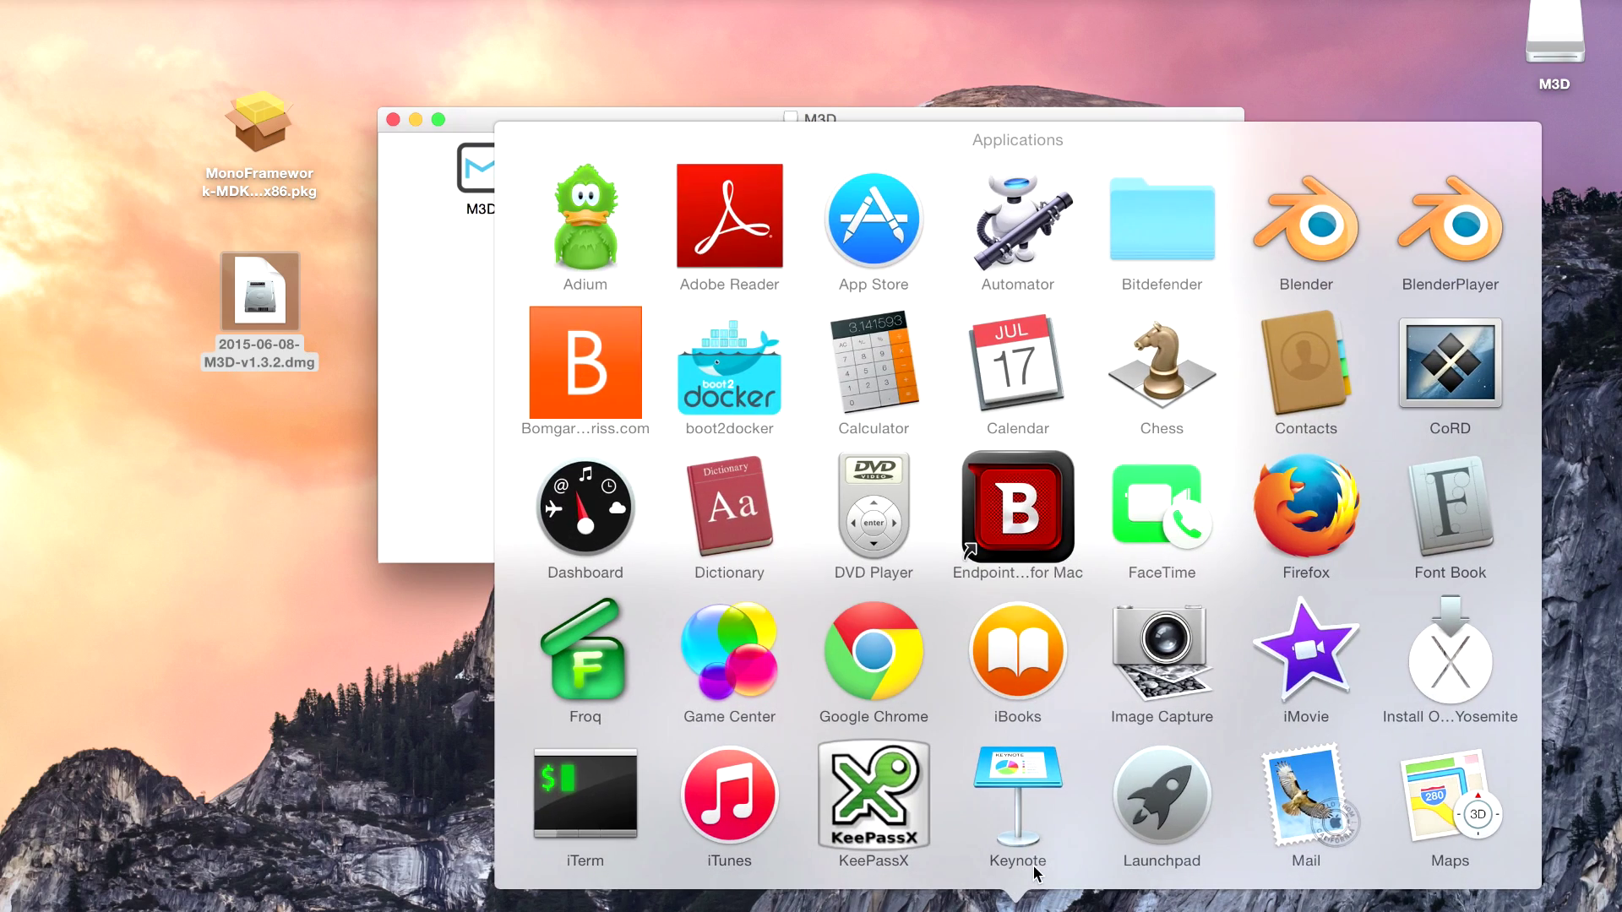
scroll(1158, 803, "down", 5)
left_click(515, 879)
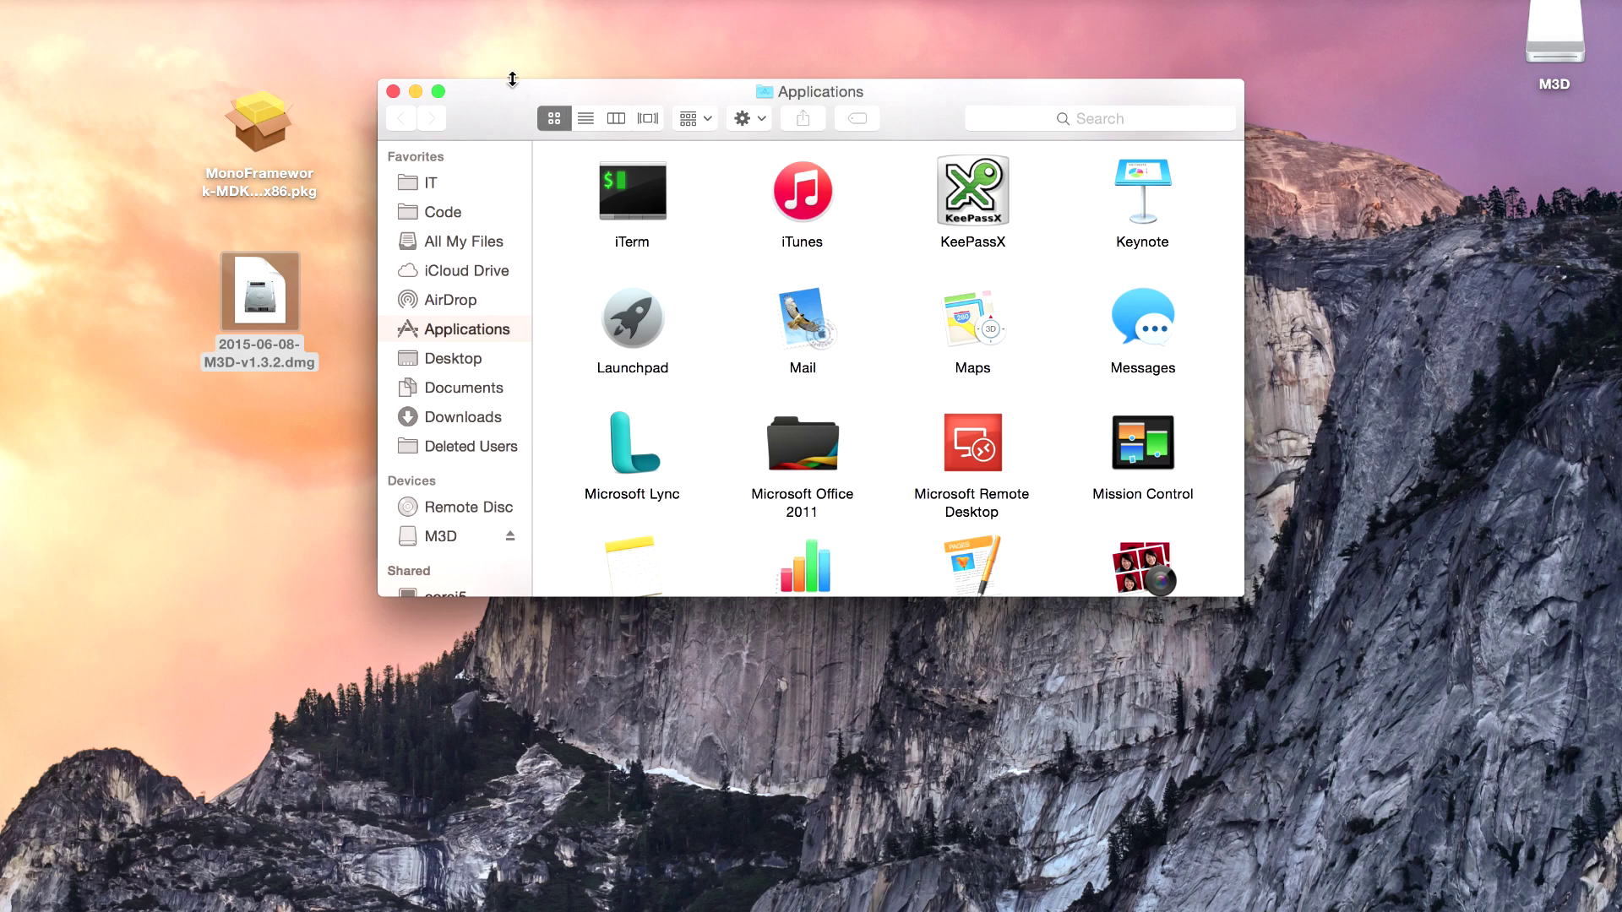
left_click_drag(514, 108, 725, 336)
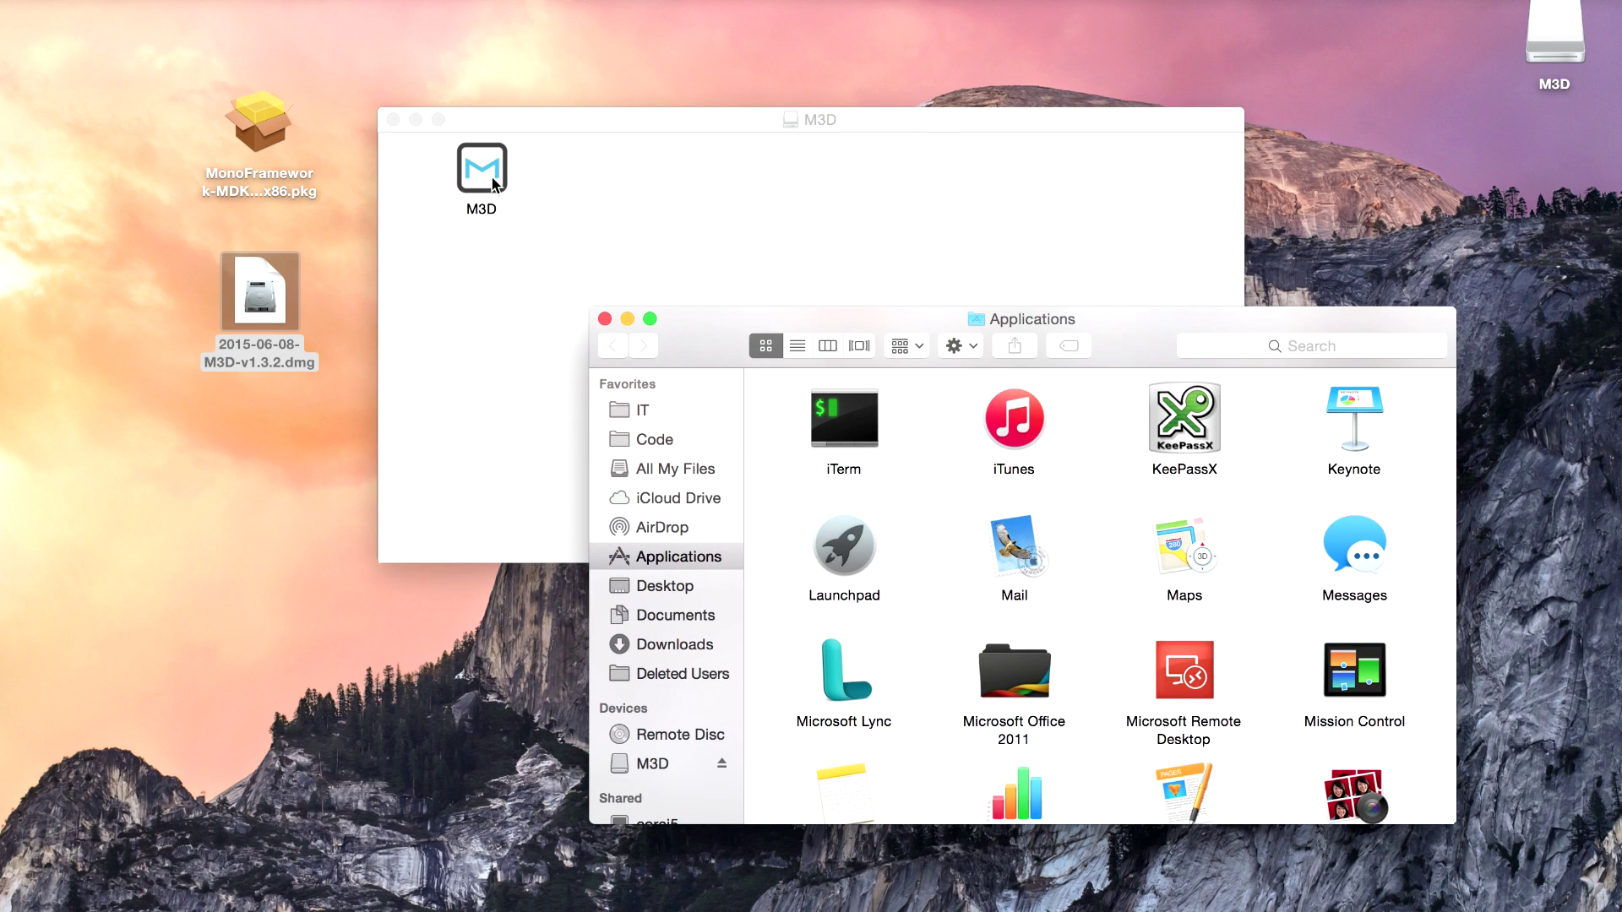
left_click_drag(505, 196, 939, 559)
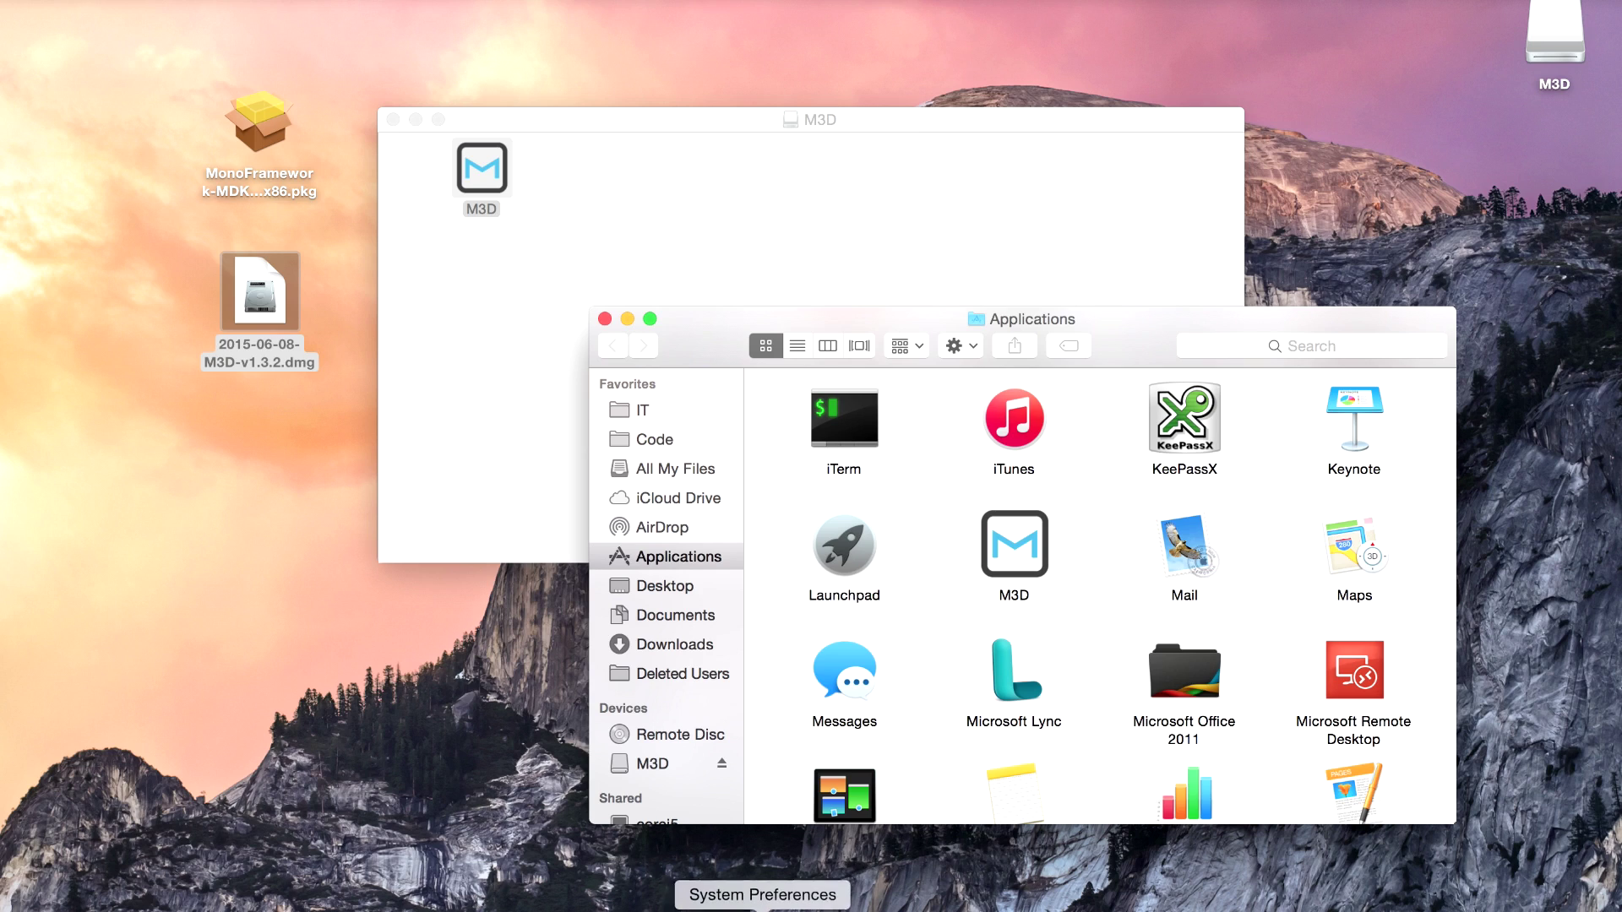
left_click(771, 906)
Step: Unlock Security & Privacy, allow apps downloaded from Anywhere, then relock and close it
left_click(909, 210)
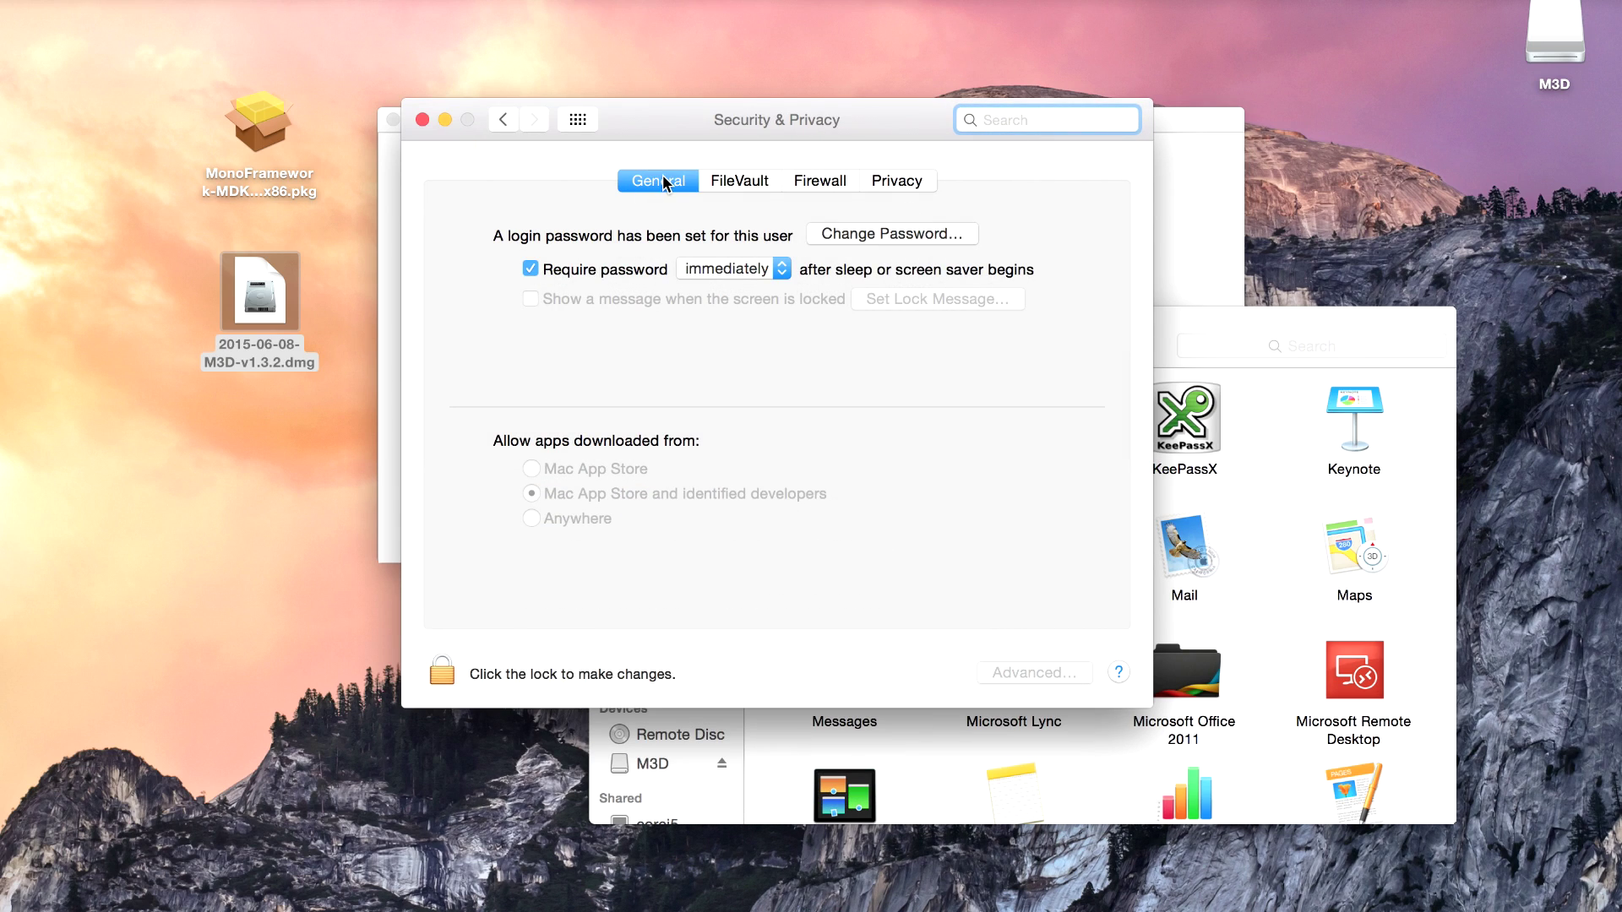
left_click(443, 676)
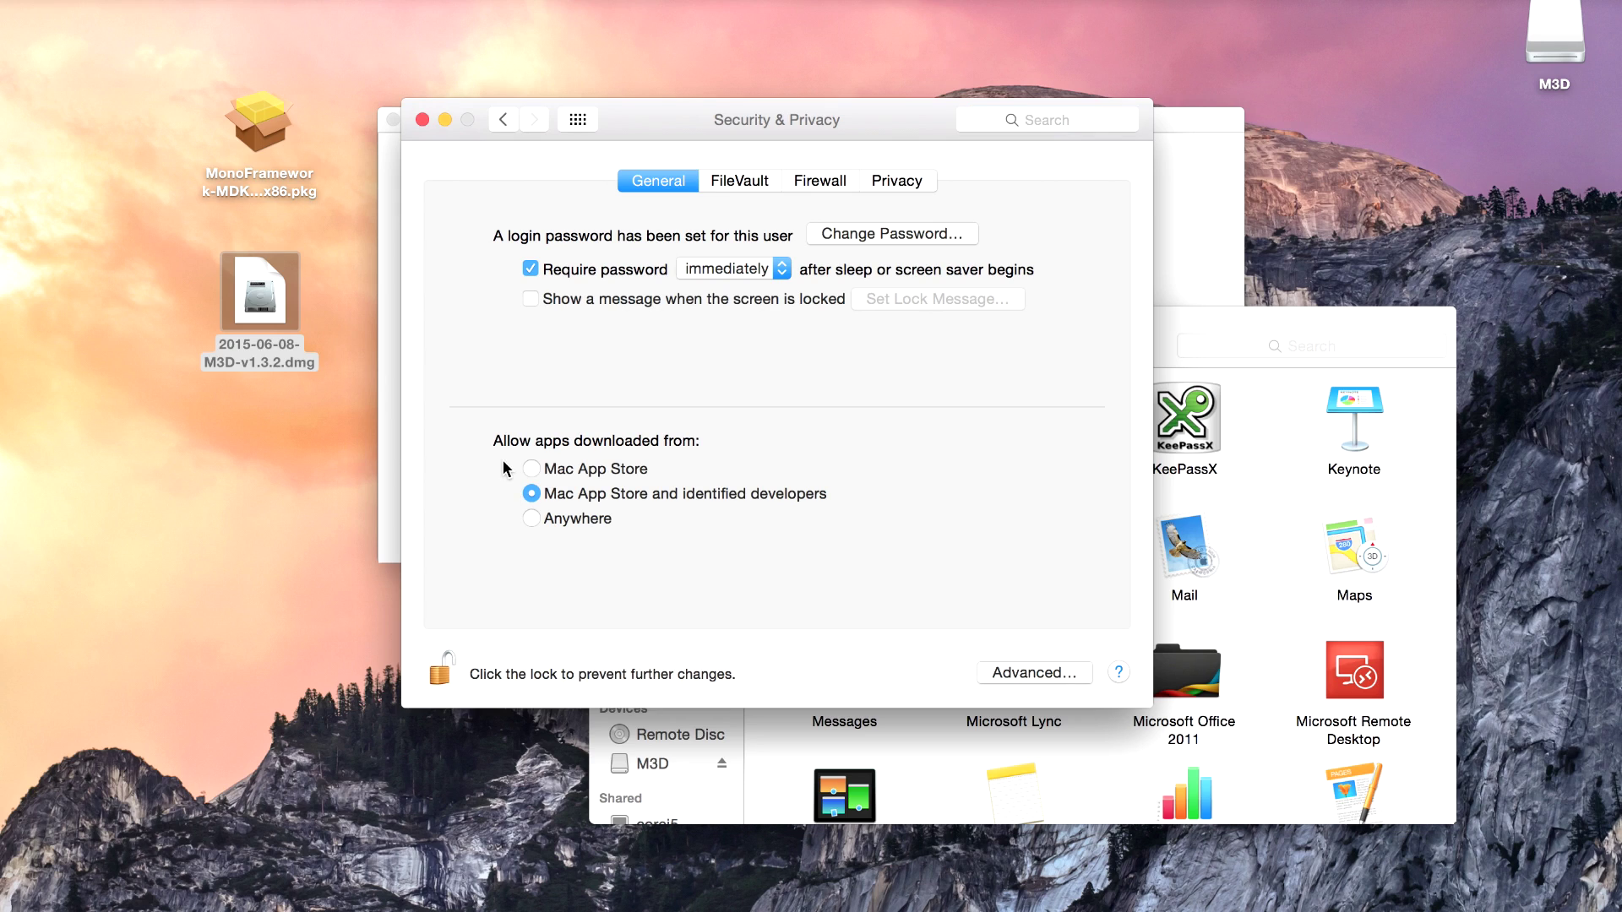
left_click(532, 519)
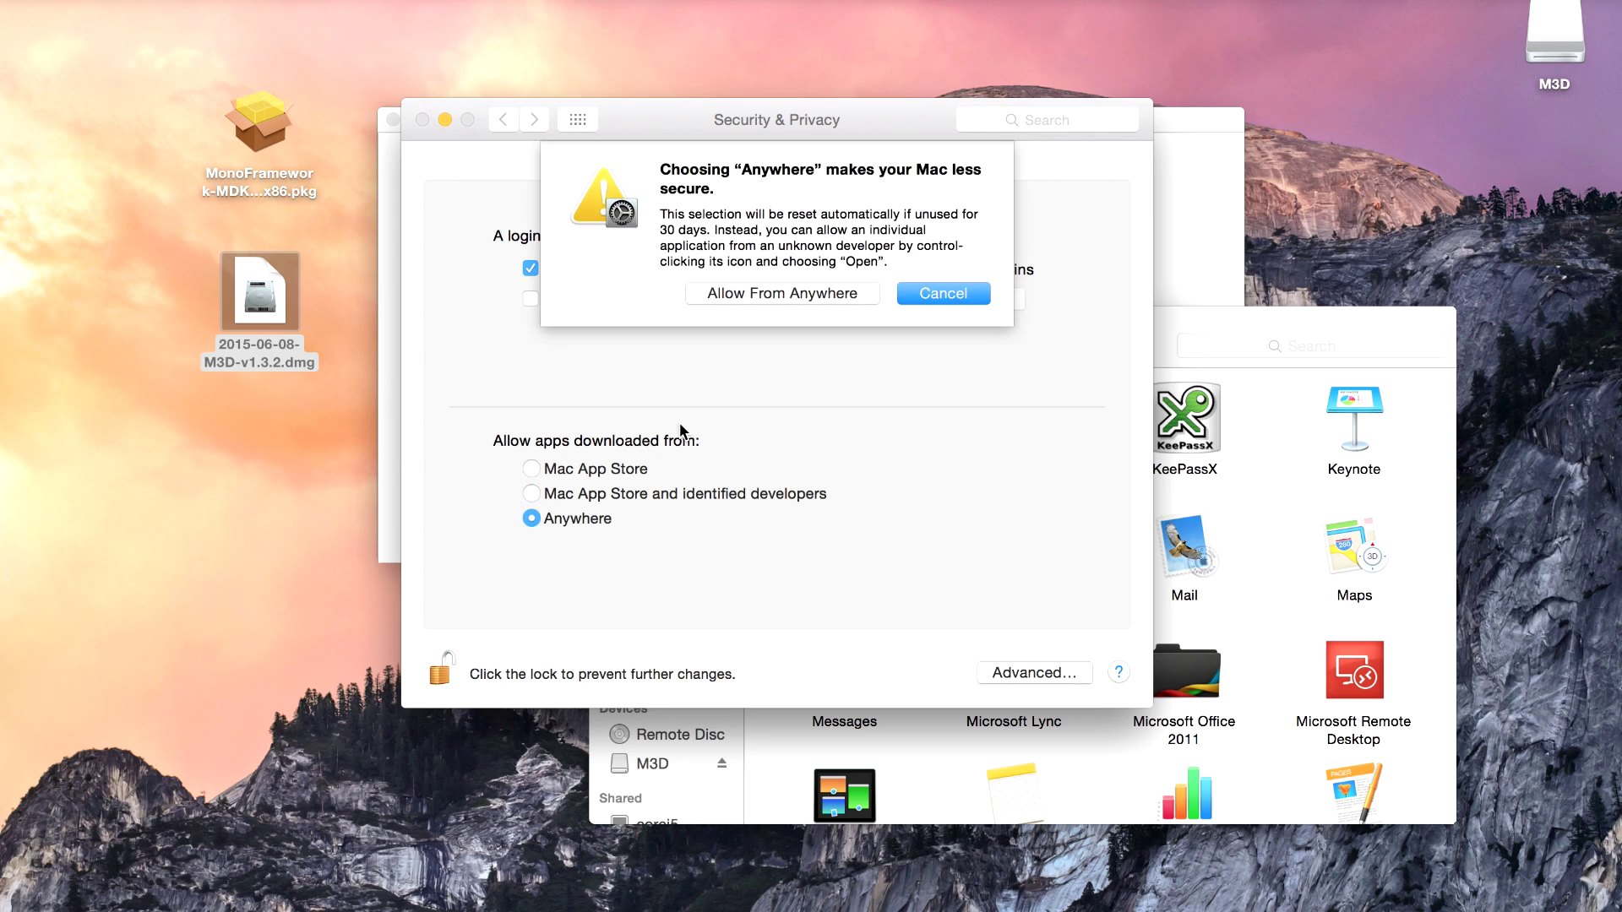
left_click(737, 291)
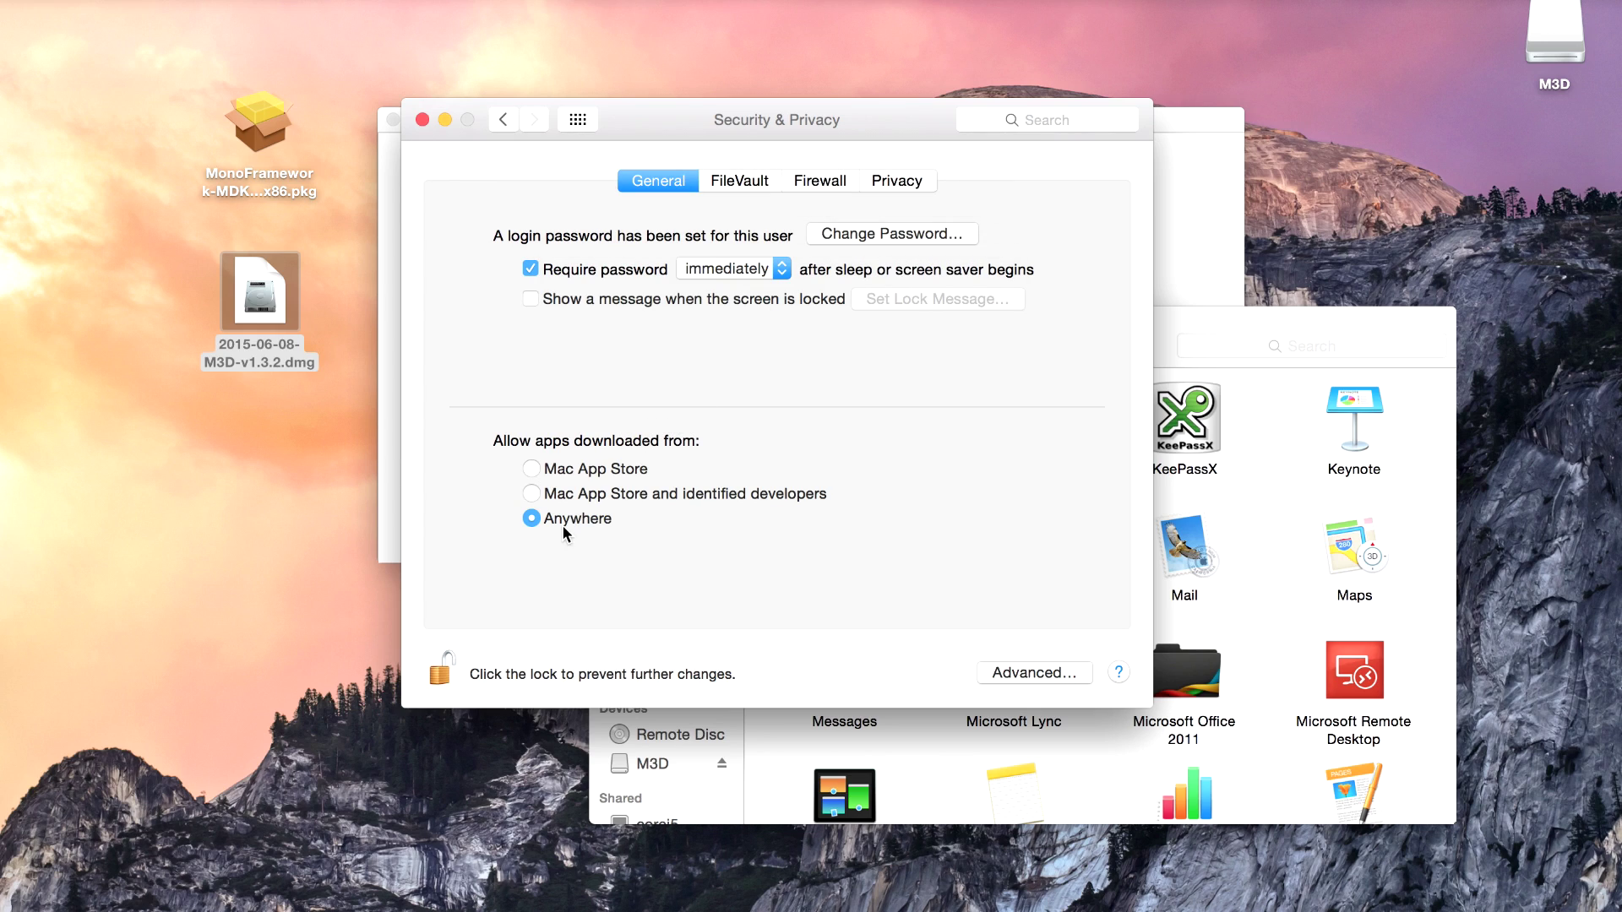
left_click(441, 671)
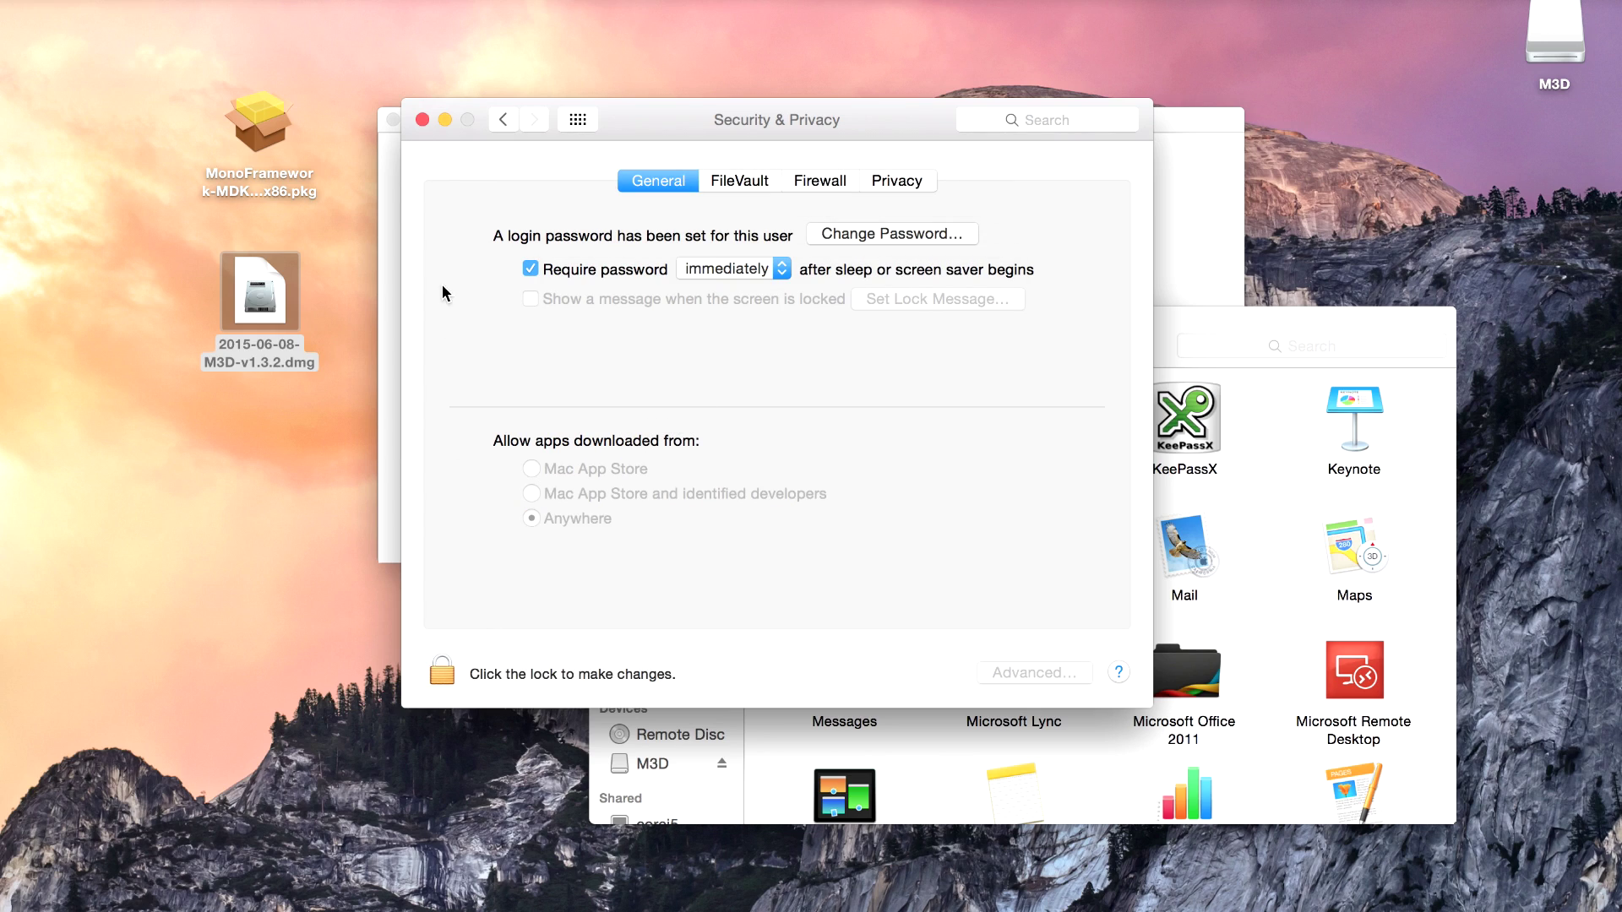
left_click(423, 119)
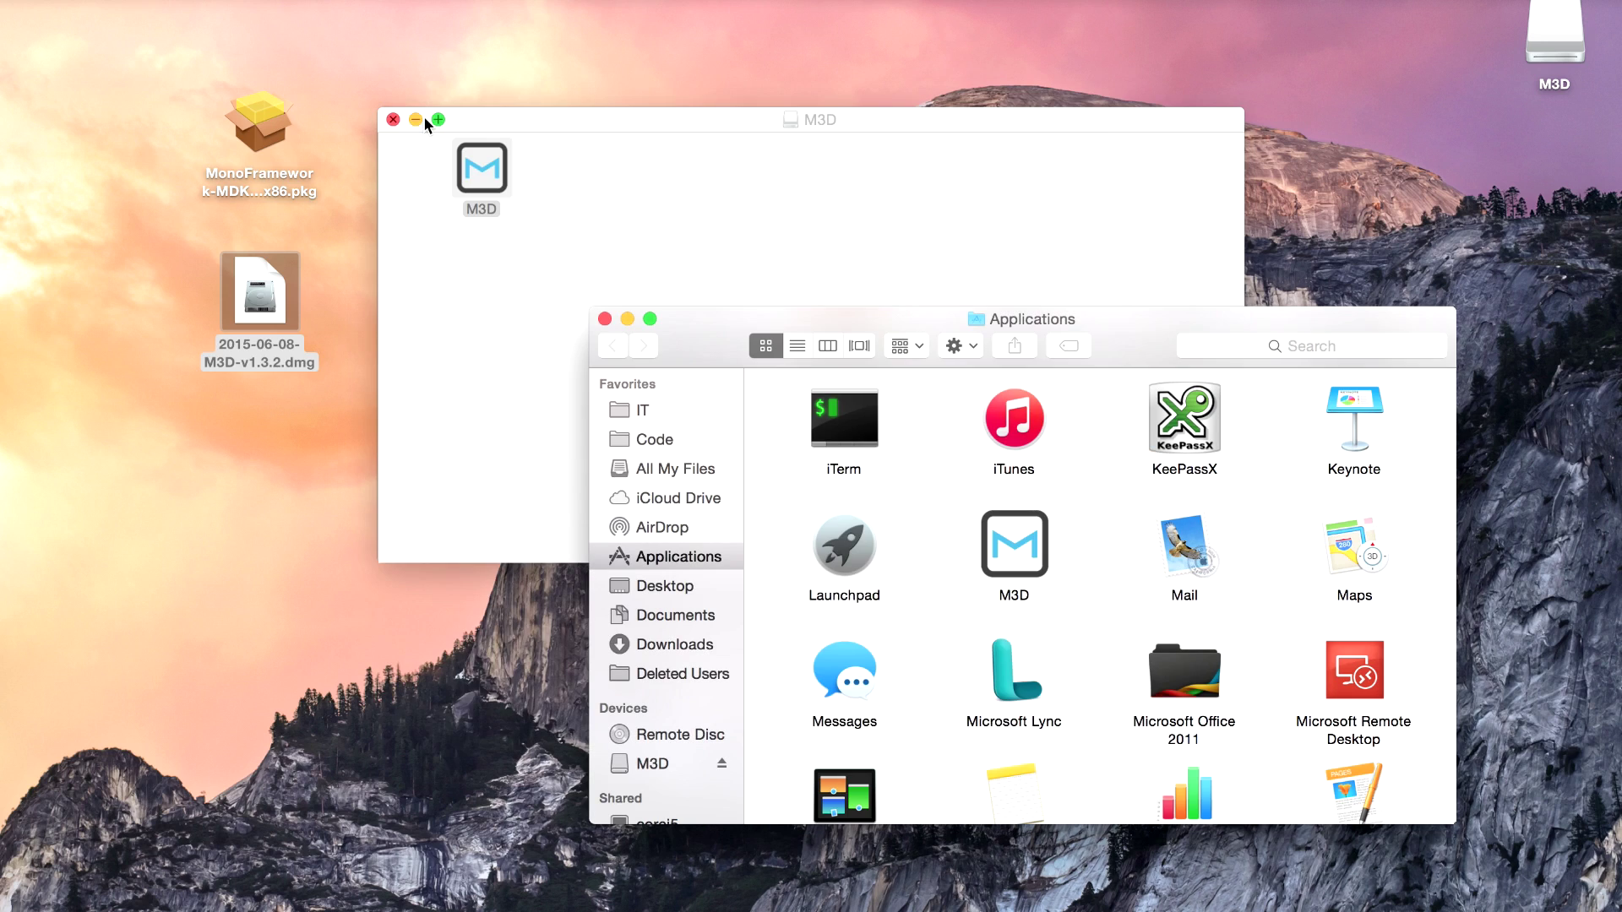
Step: Launch M3D from Applications, approving the Gatekeeper Open and App Nap prompts
left_click(1014, 569)
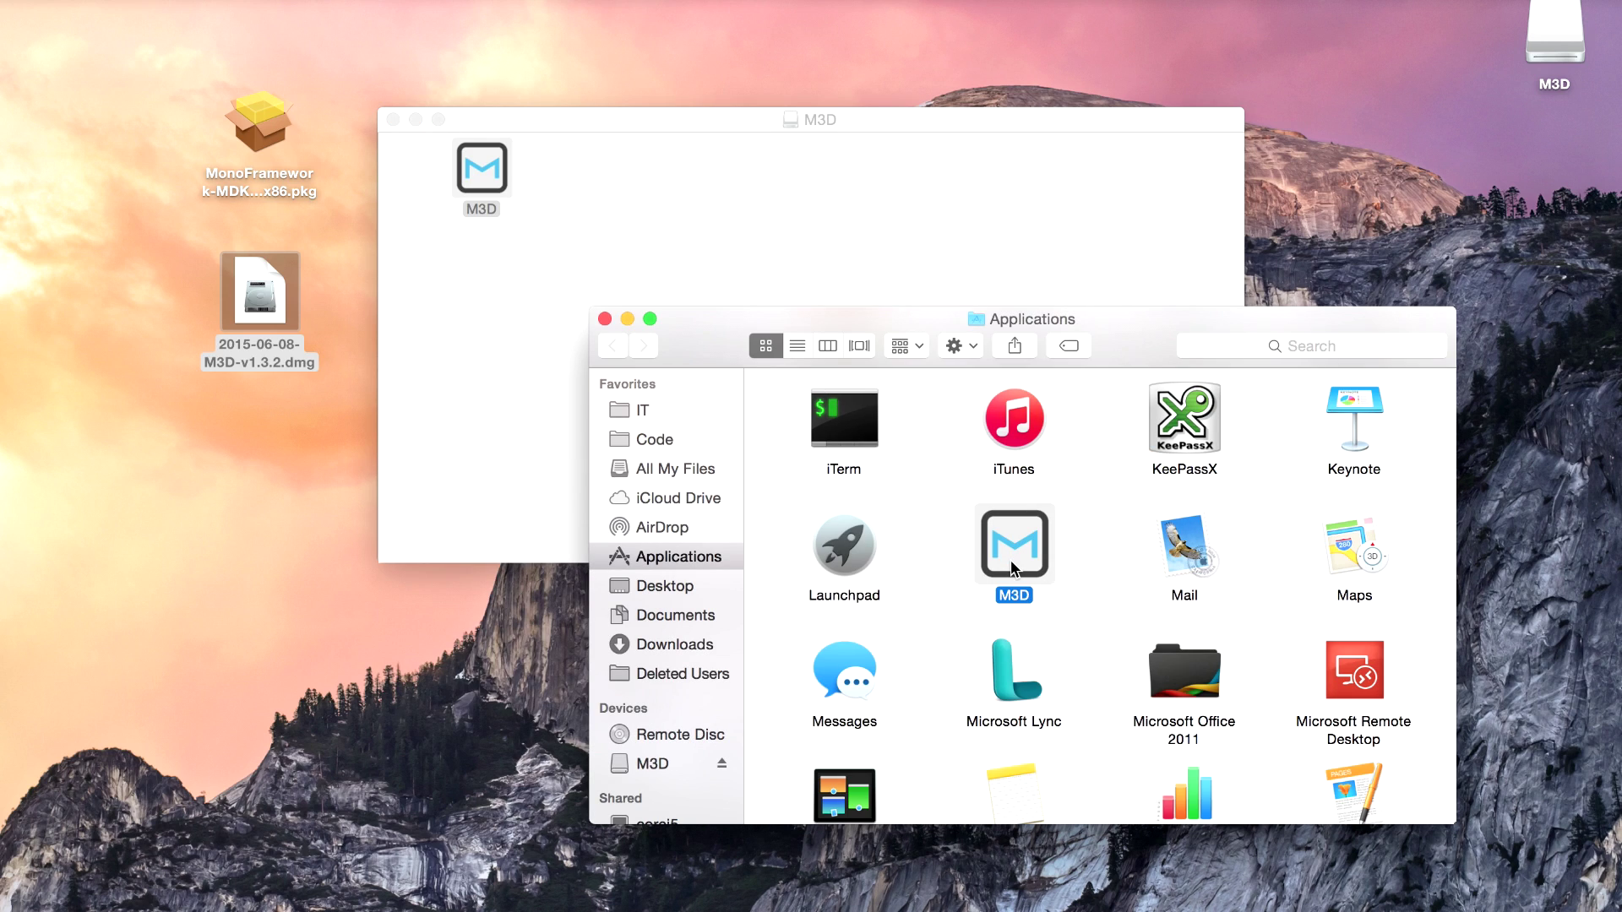
double_click(1012, 568)
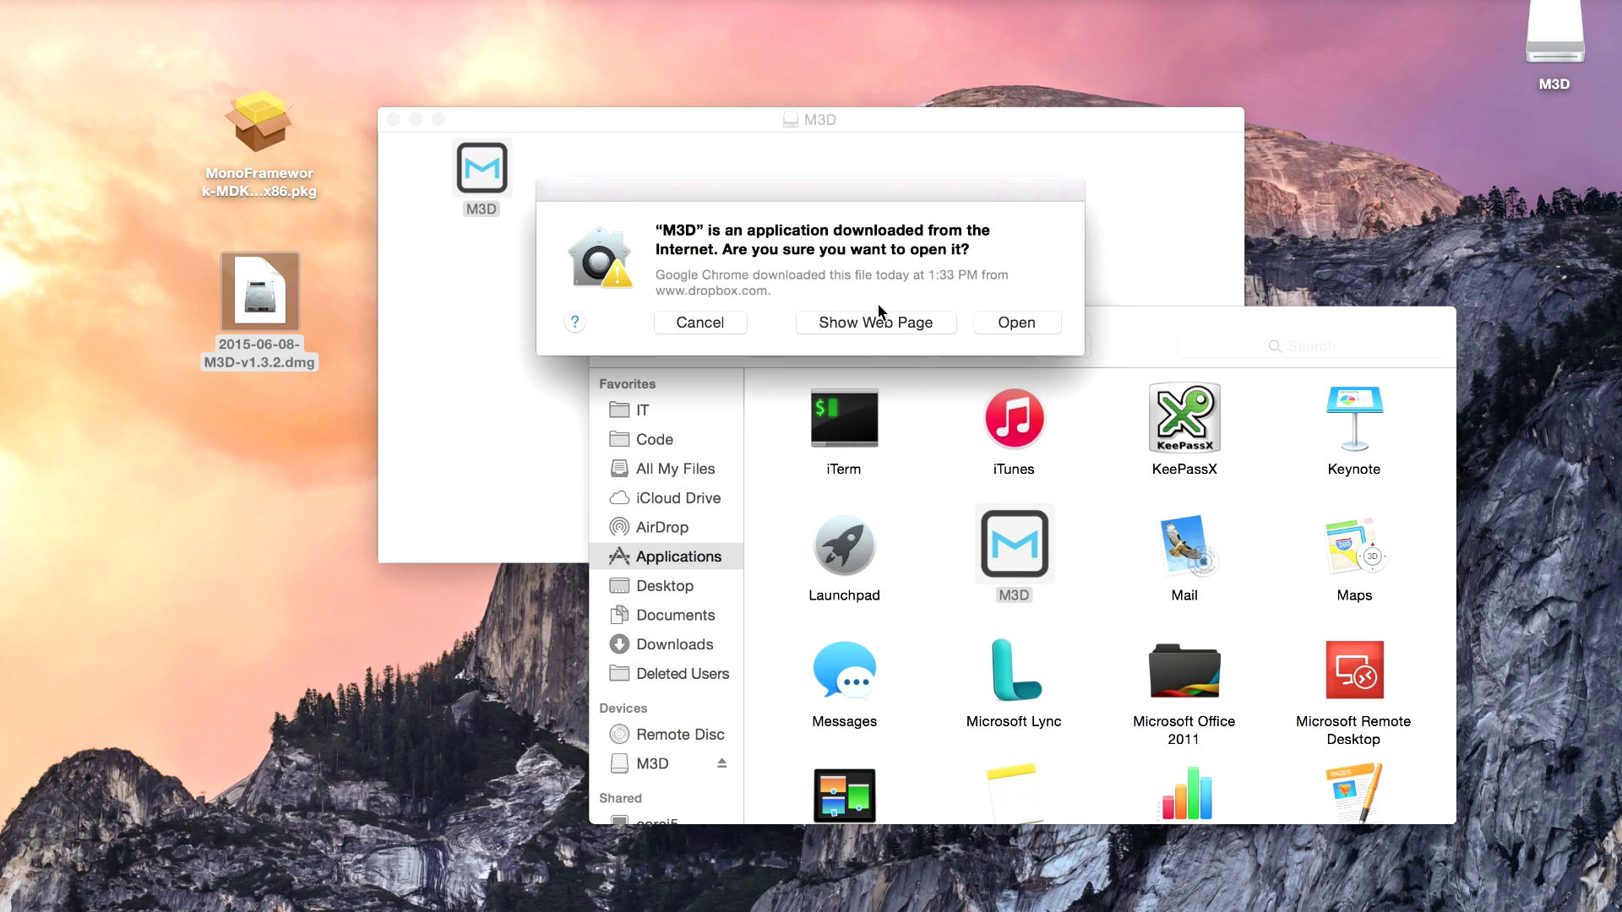
left_click(1014, 324)
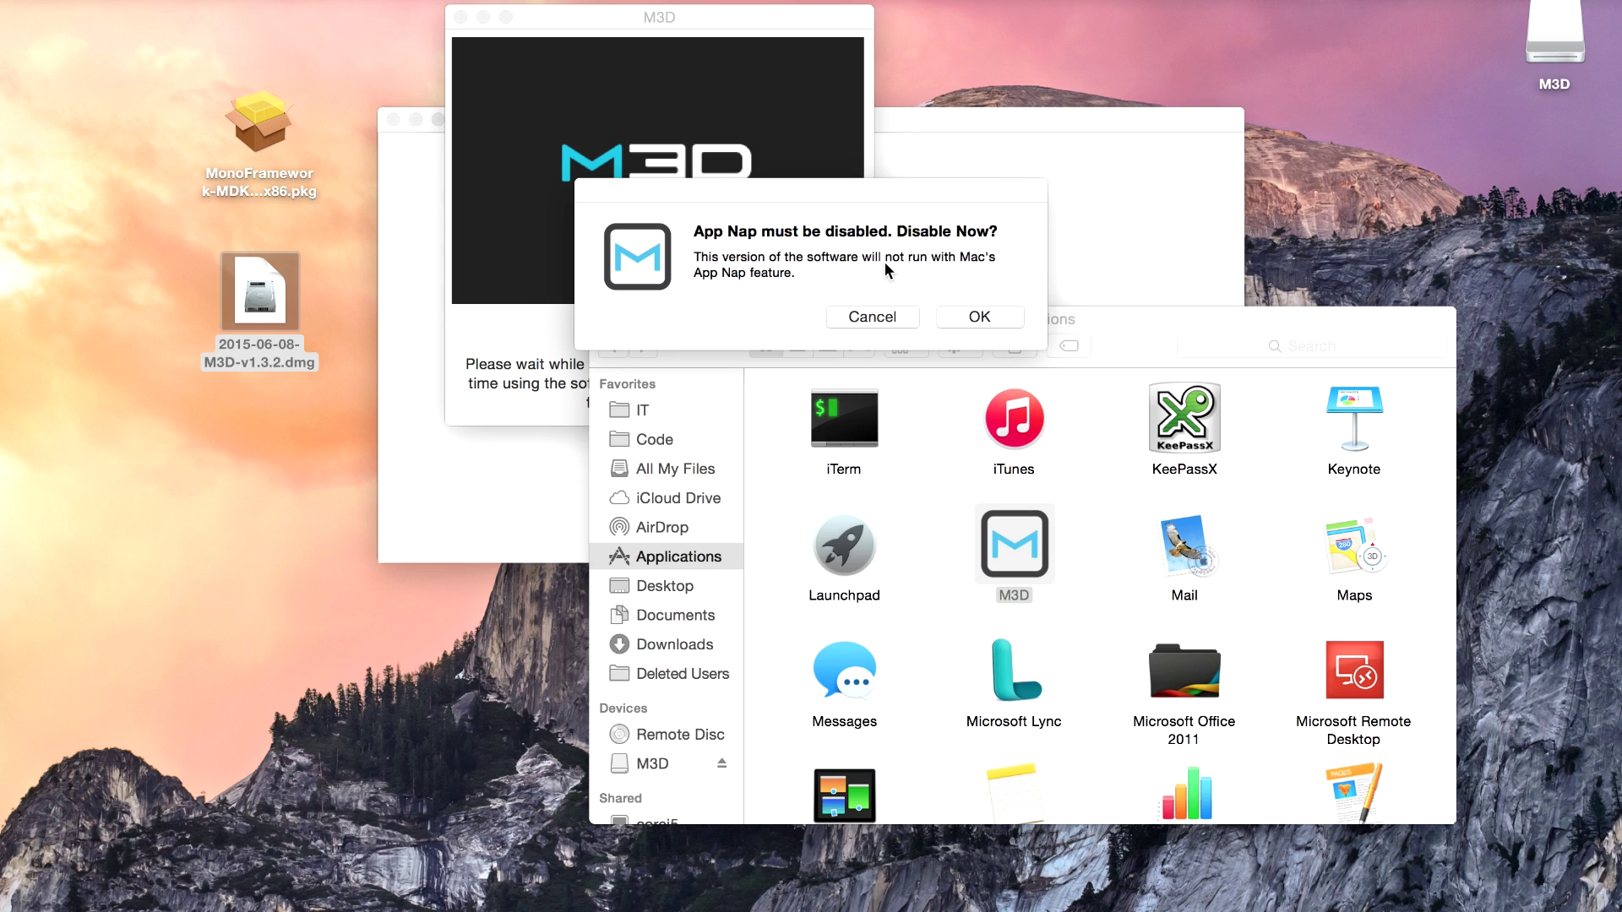
left_click(973, 320)
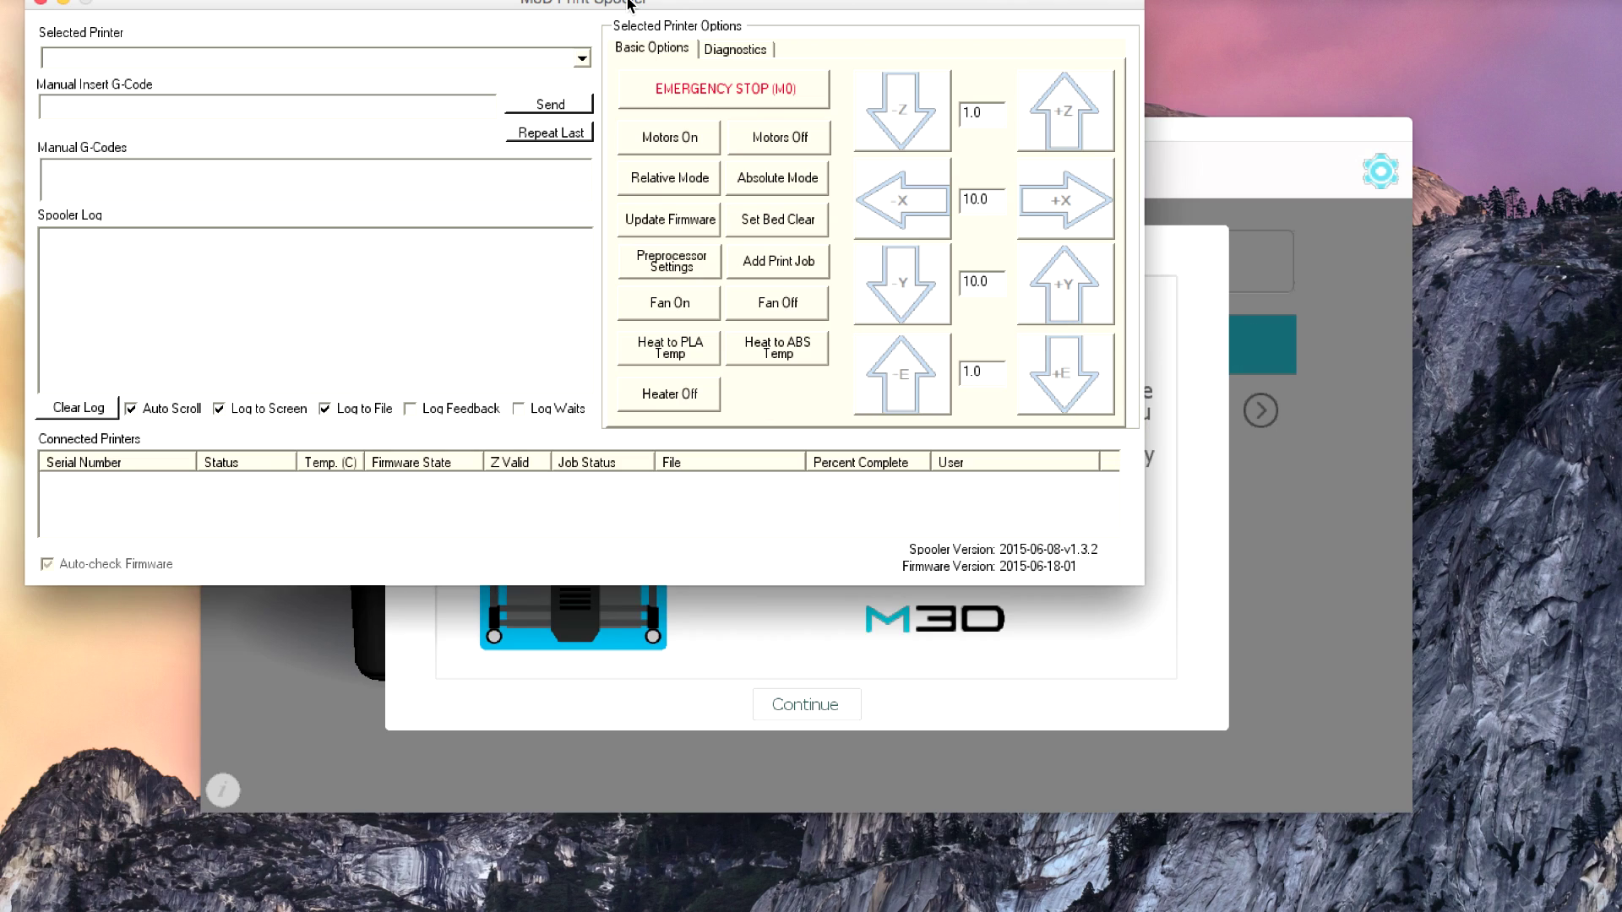
left_click_drag(628, 2, 675, 19)
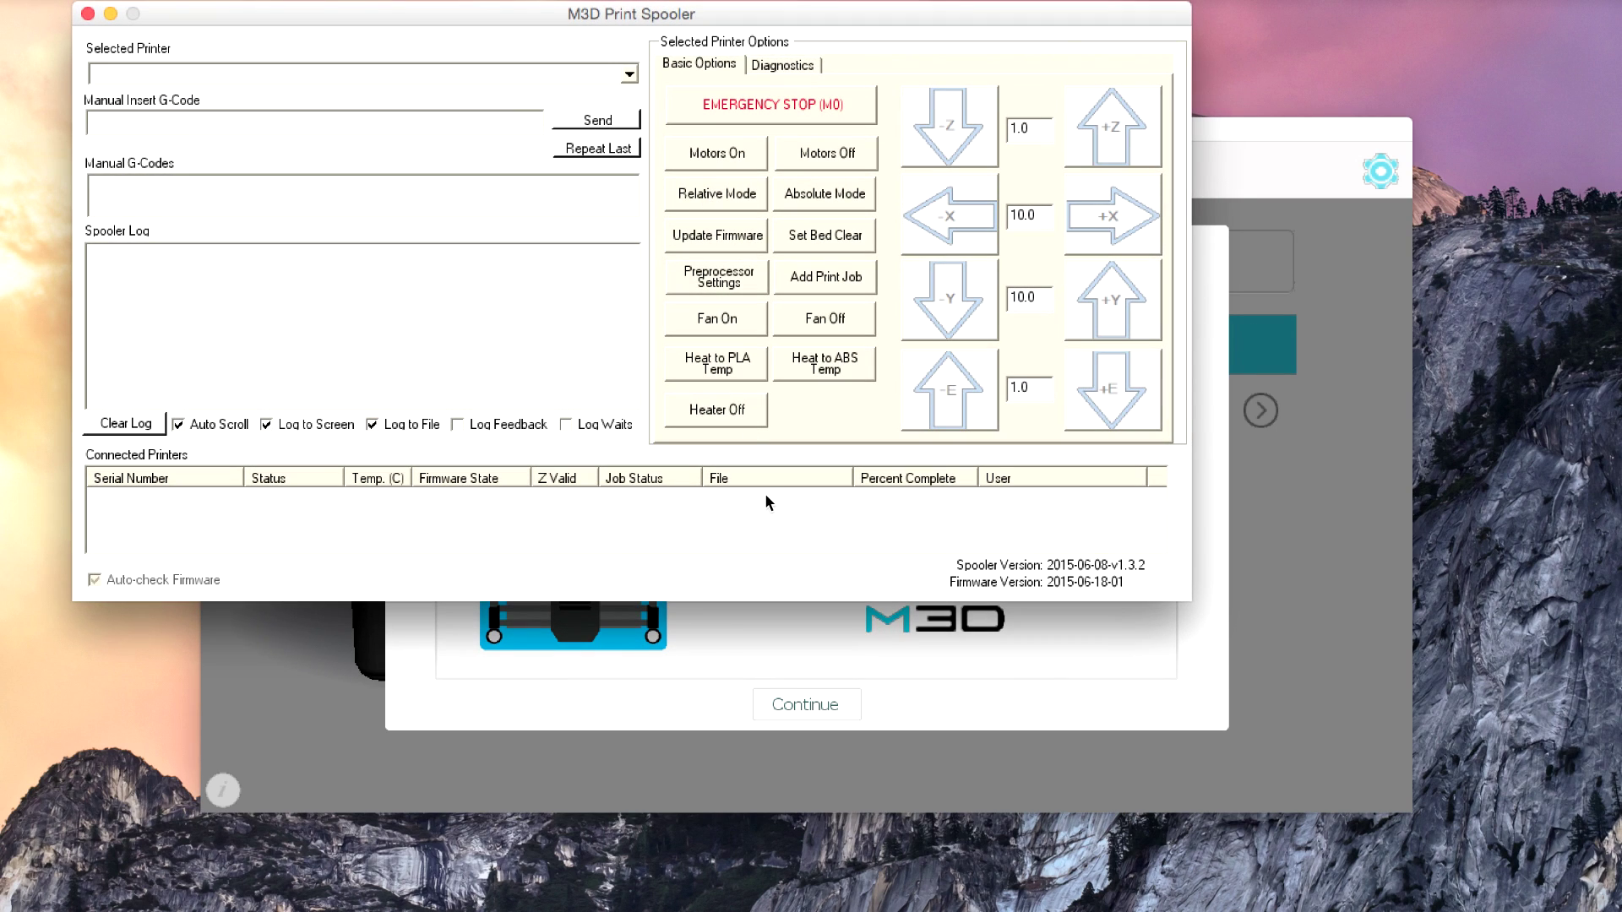
Step: Bring the M3D window in front of the spooler and continue past the Welcome message
left_click(735, 644)
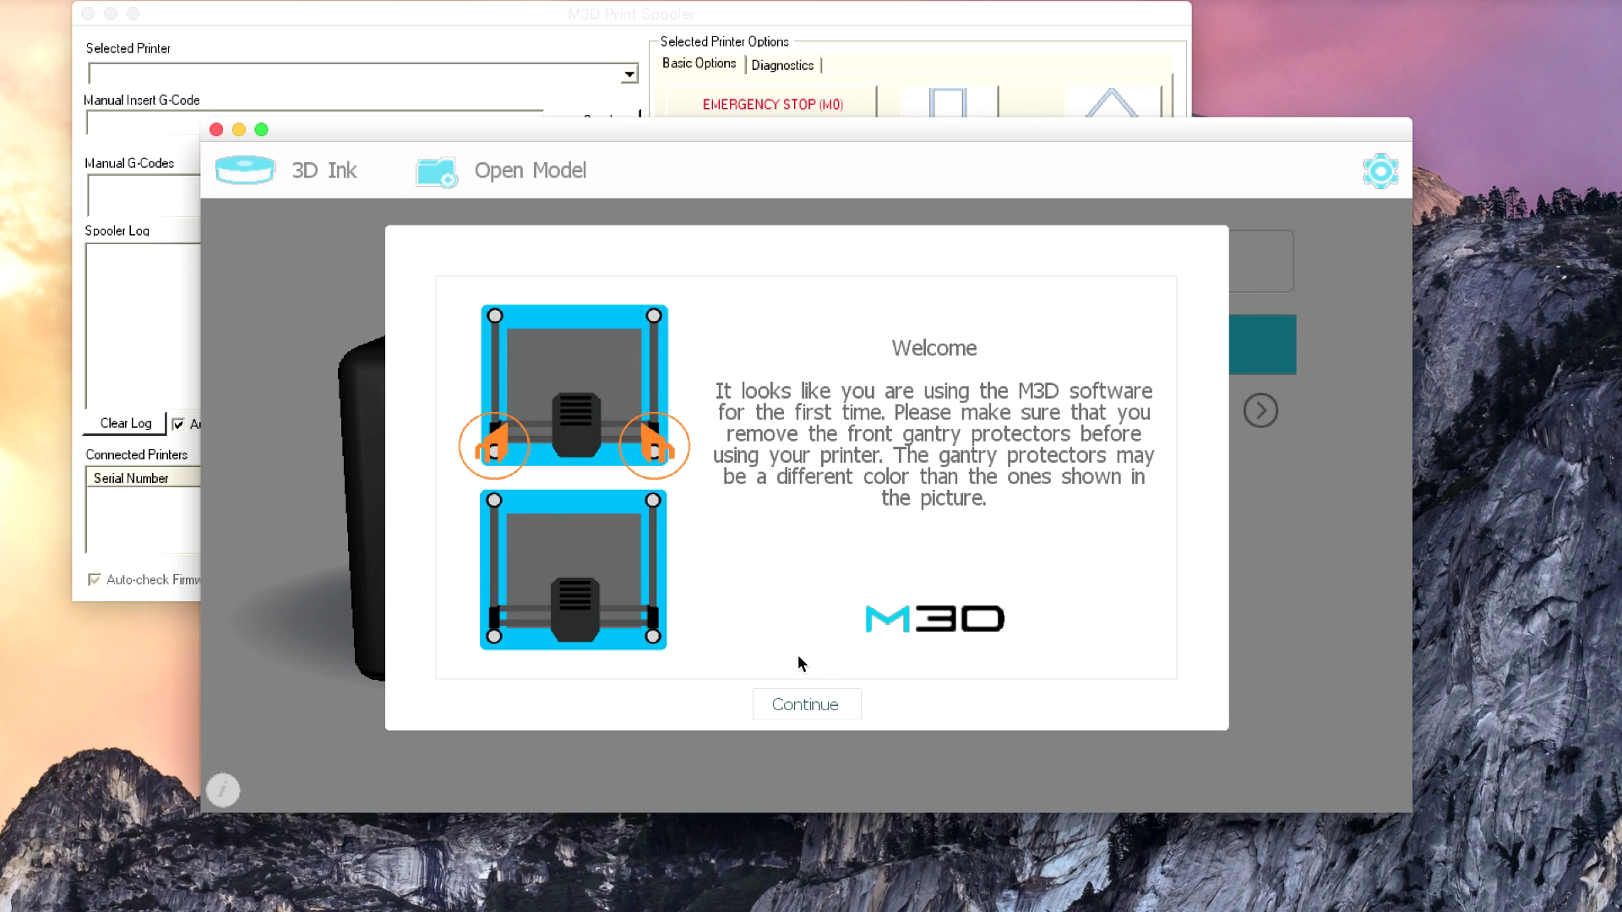
left_click(806, 710)
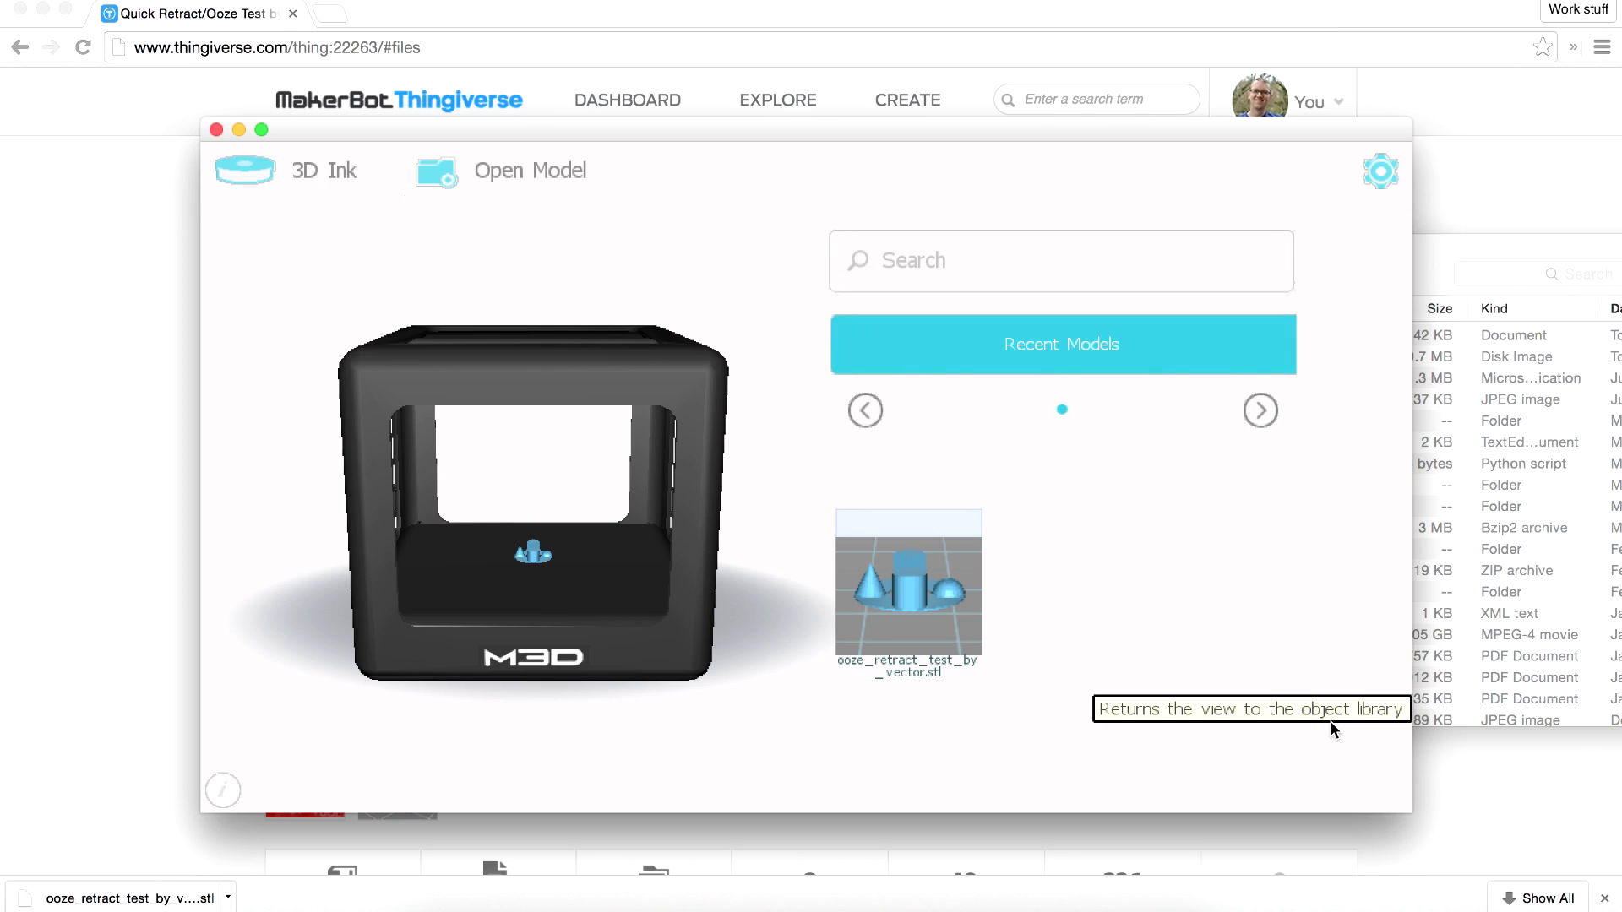
Step: Open and close the printer Settings, then reopen them while the printer connects
left_click(1381, 172)
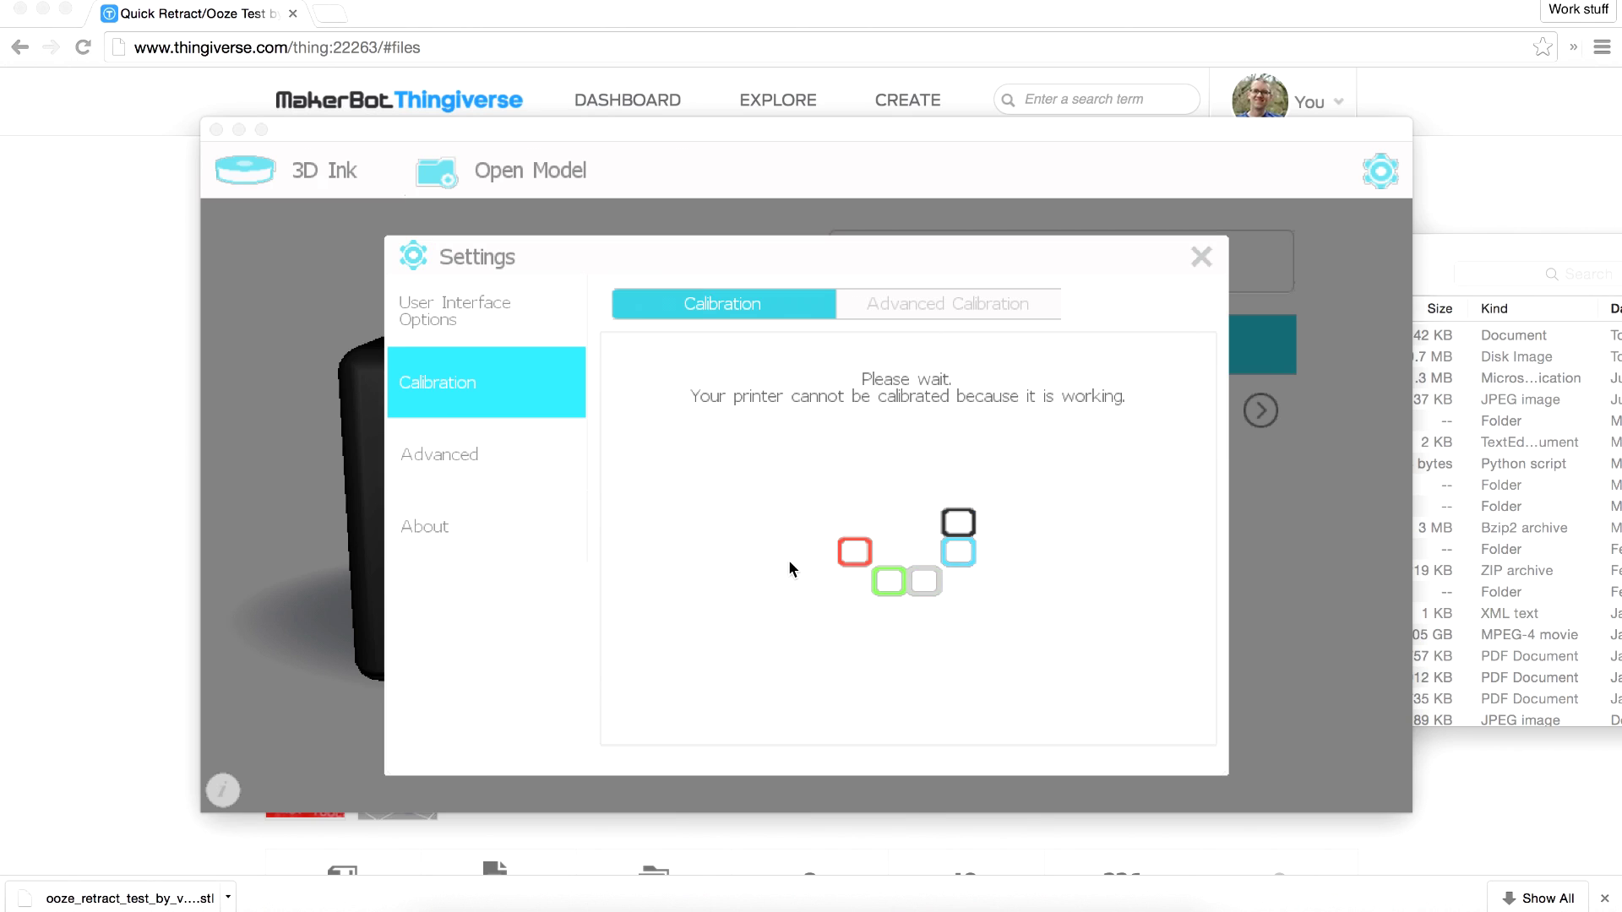
key("Escape")
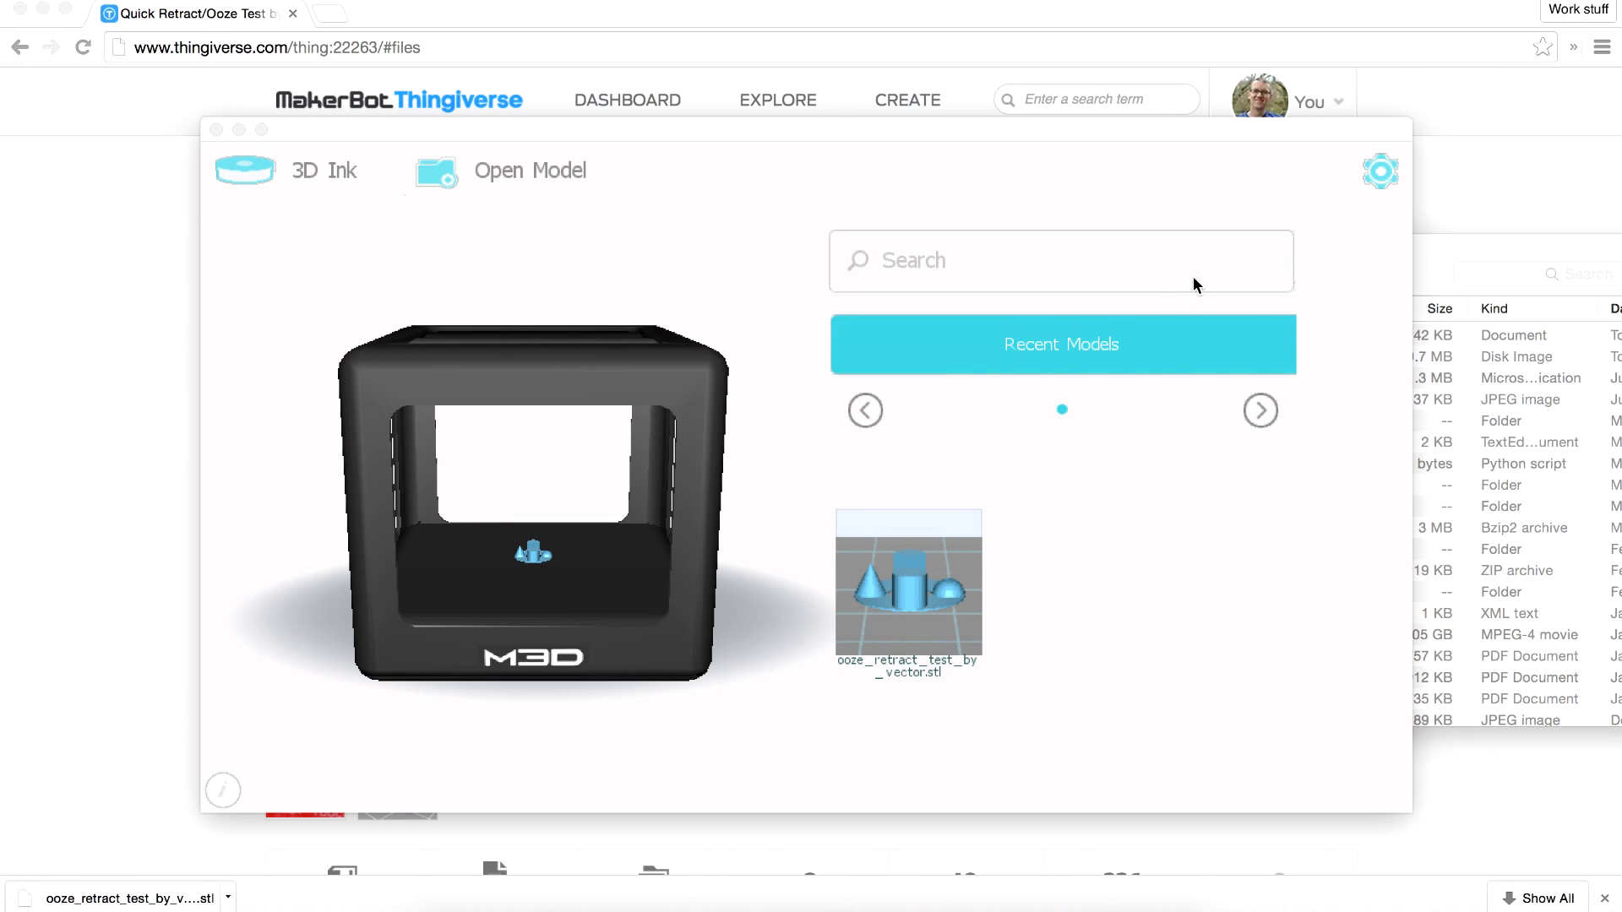
left_click(1379, 176)
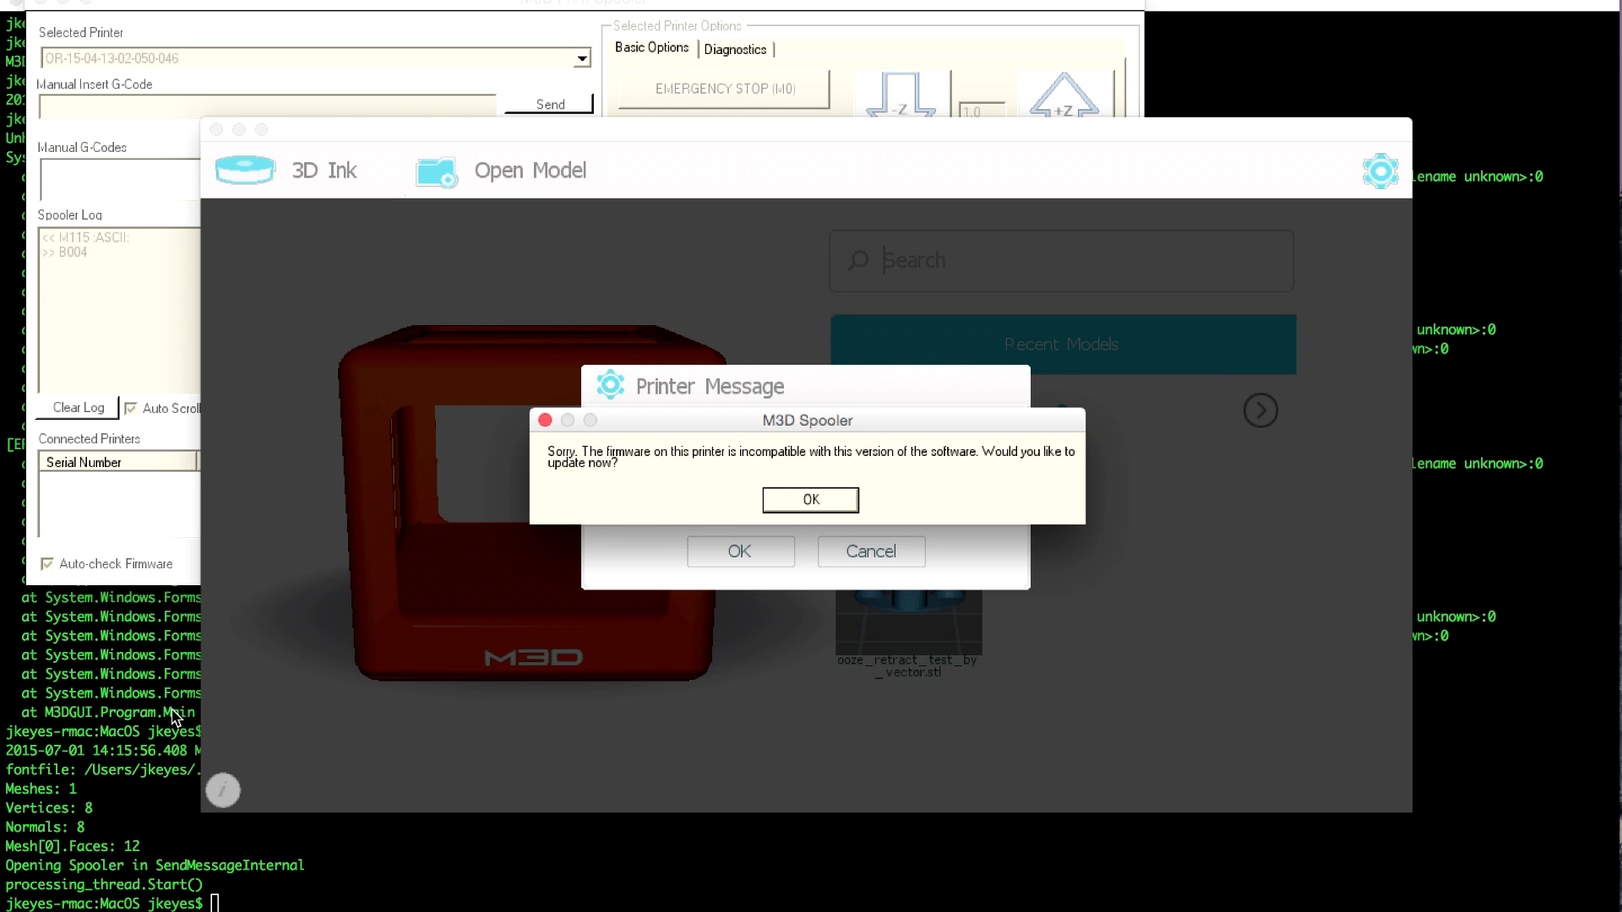
Step: Confirm in the second bash window that ~/.local/share/M3D is user-owned, then return to the spooler
left_click(148, 716)
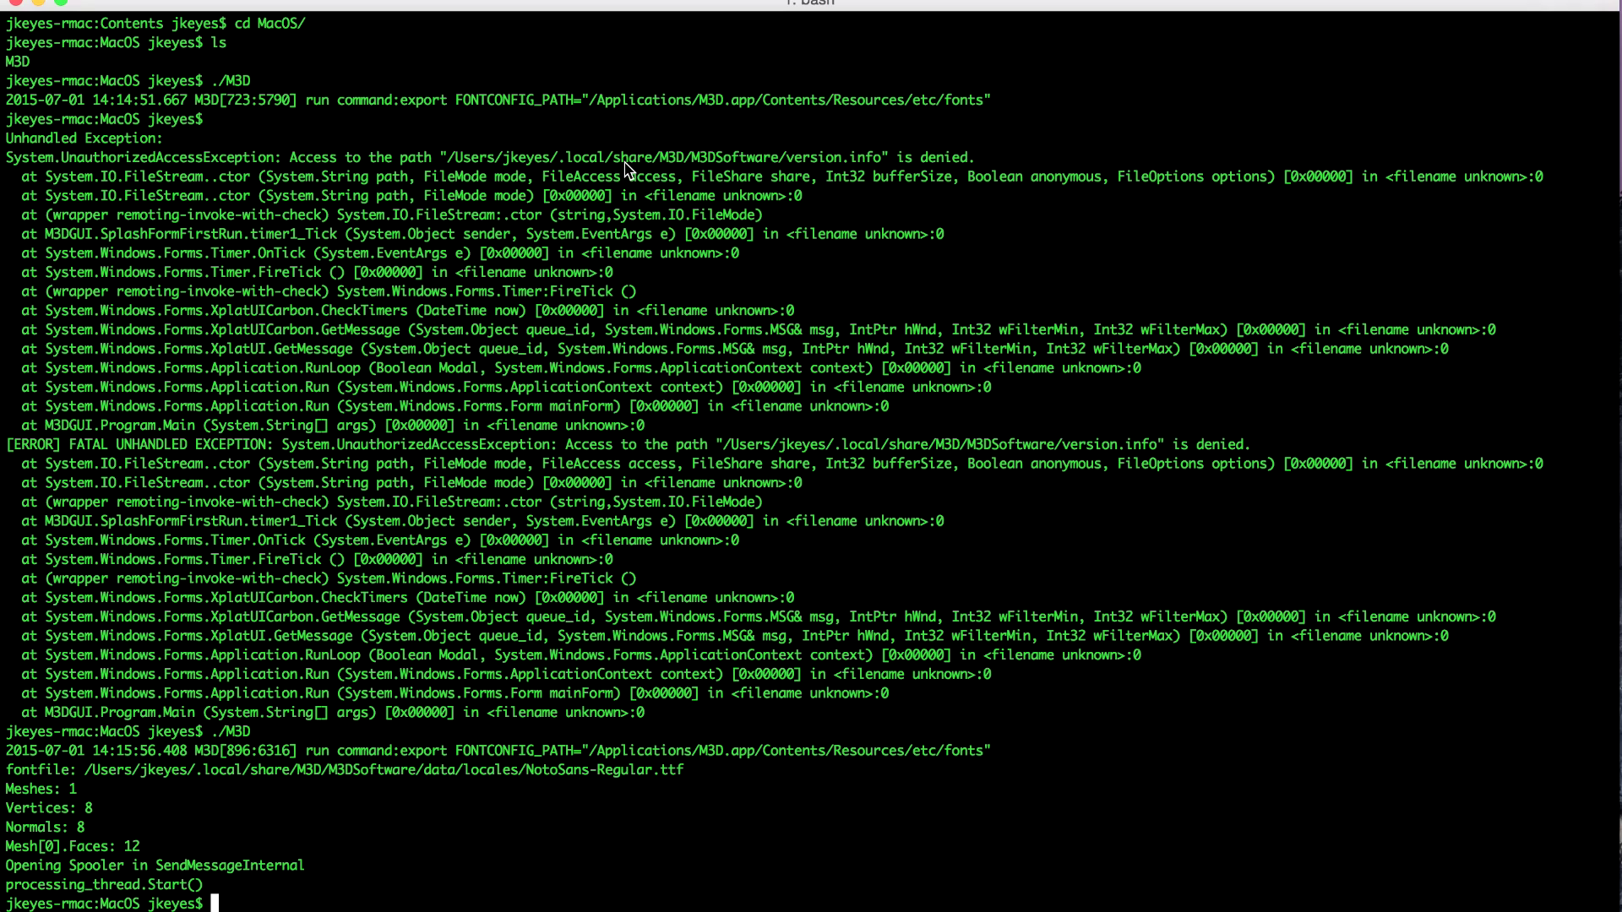
key("super+grave")
scroll(938, 541, "down", 5)
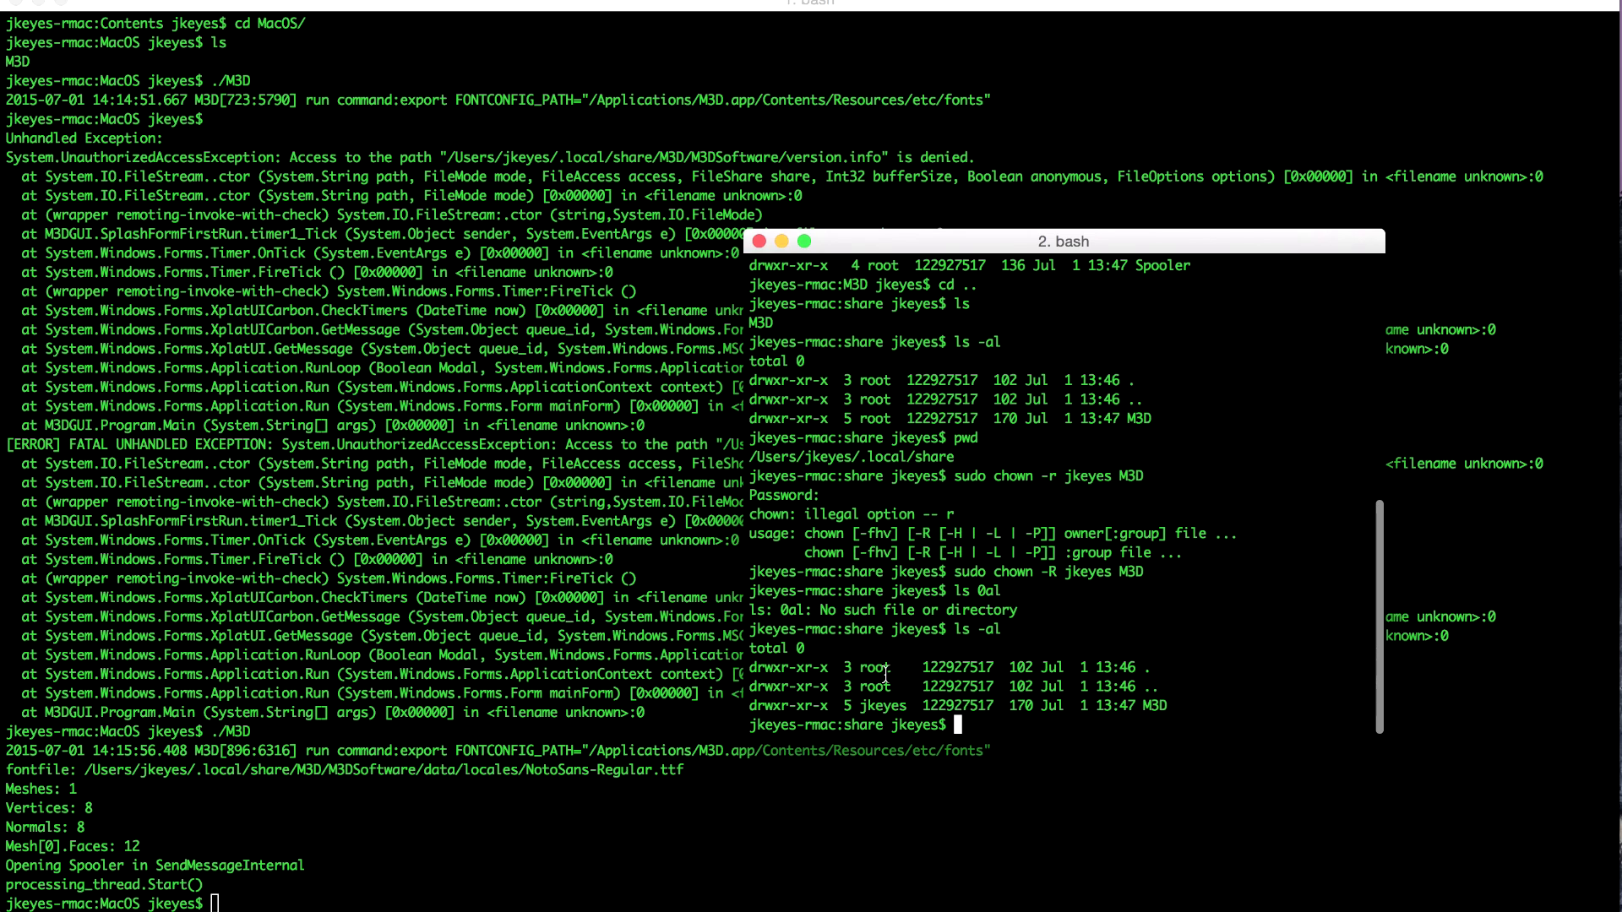
left_click(917, 908)
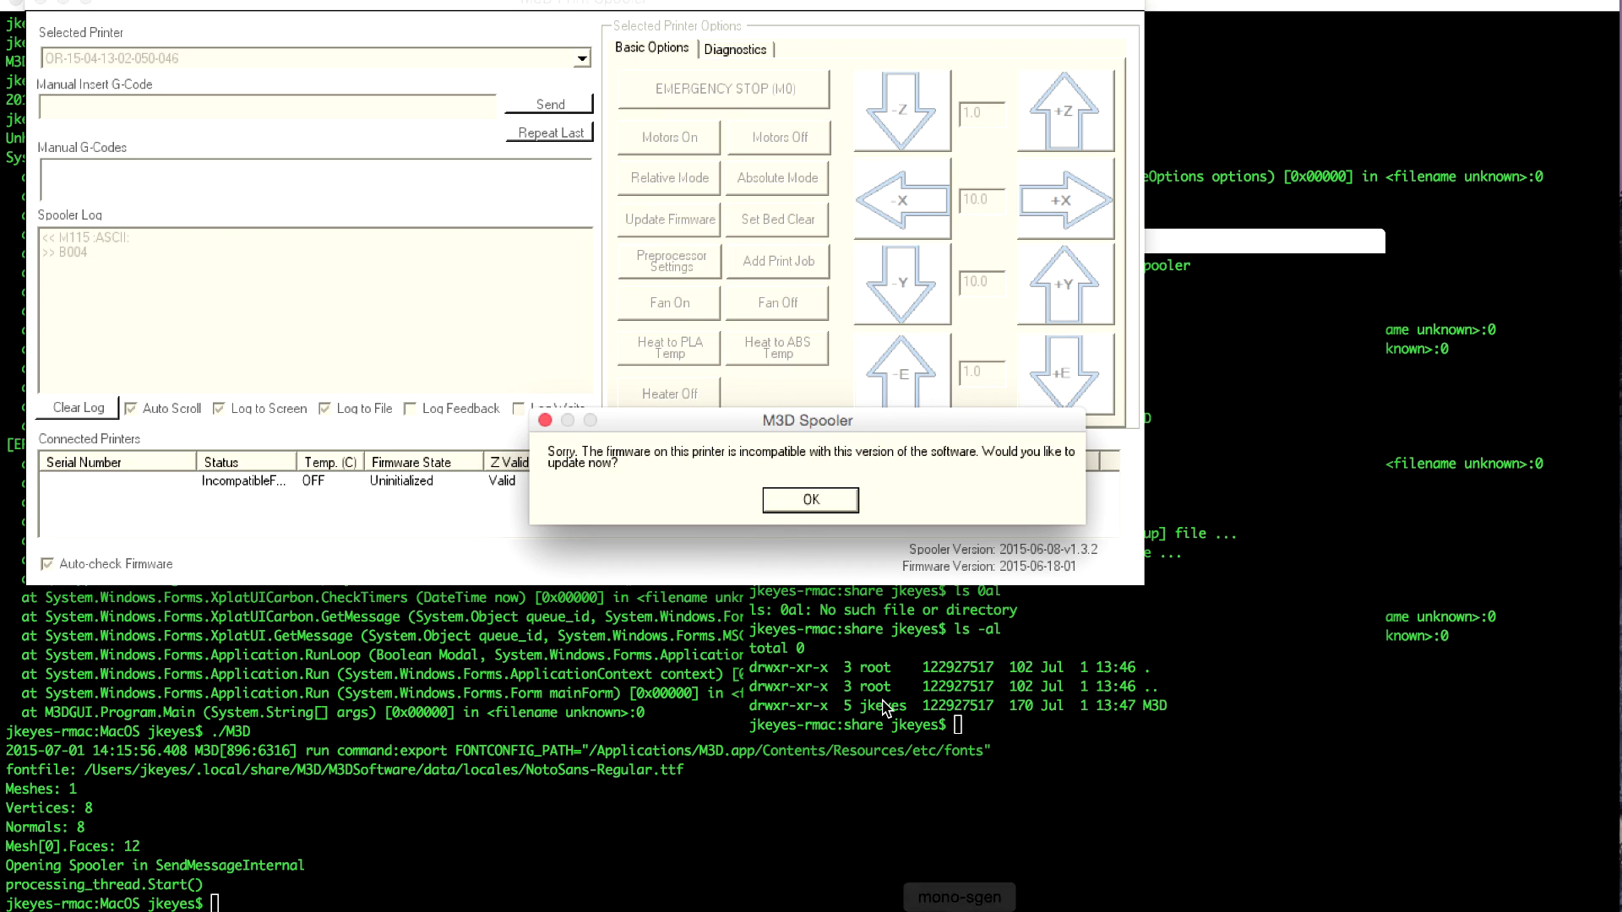
Step: Accept the firmware update until the printer reads Ready, then close the spooler and second bash window
left_click(810, 500)
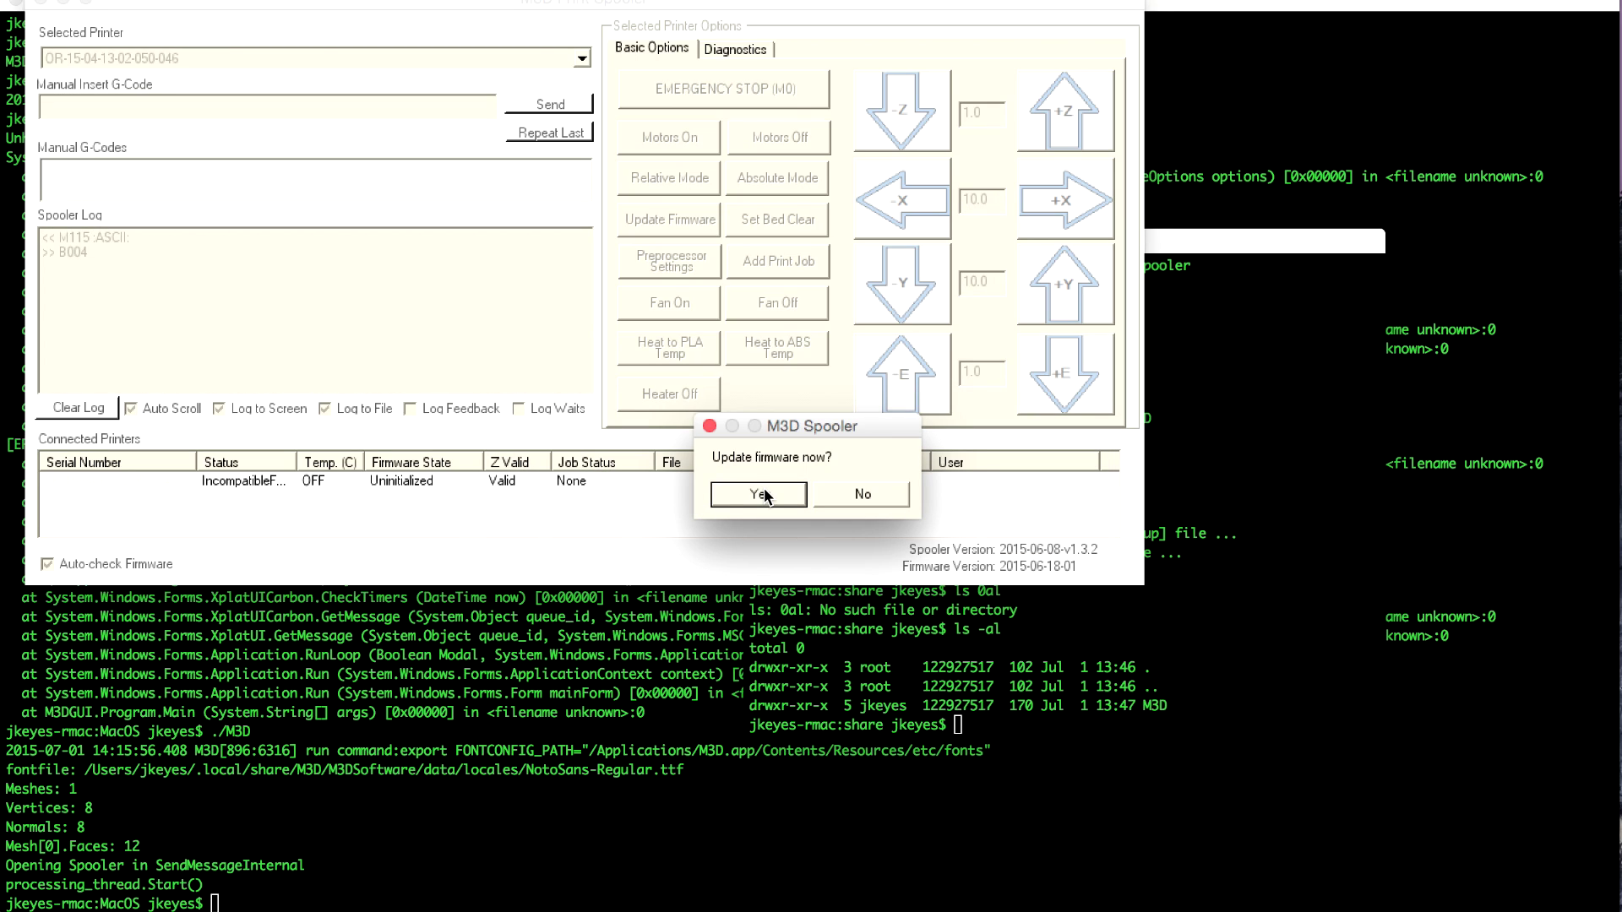
left_click(760, 494)
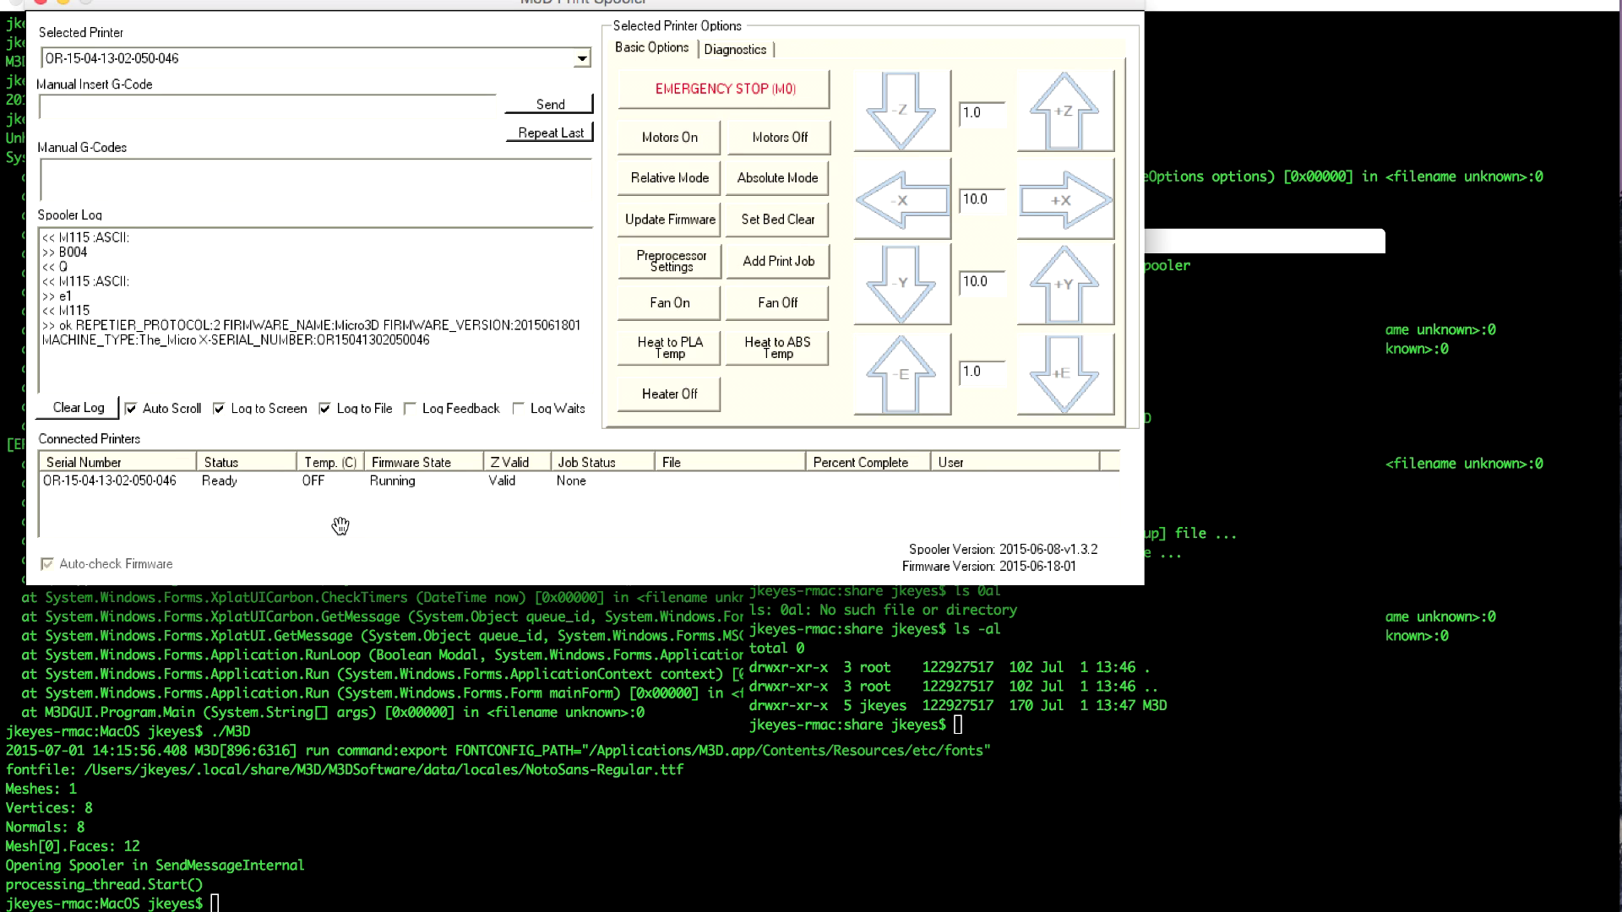
left_click(38, 3)
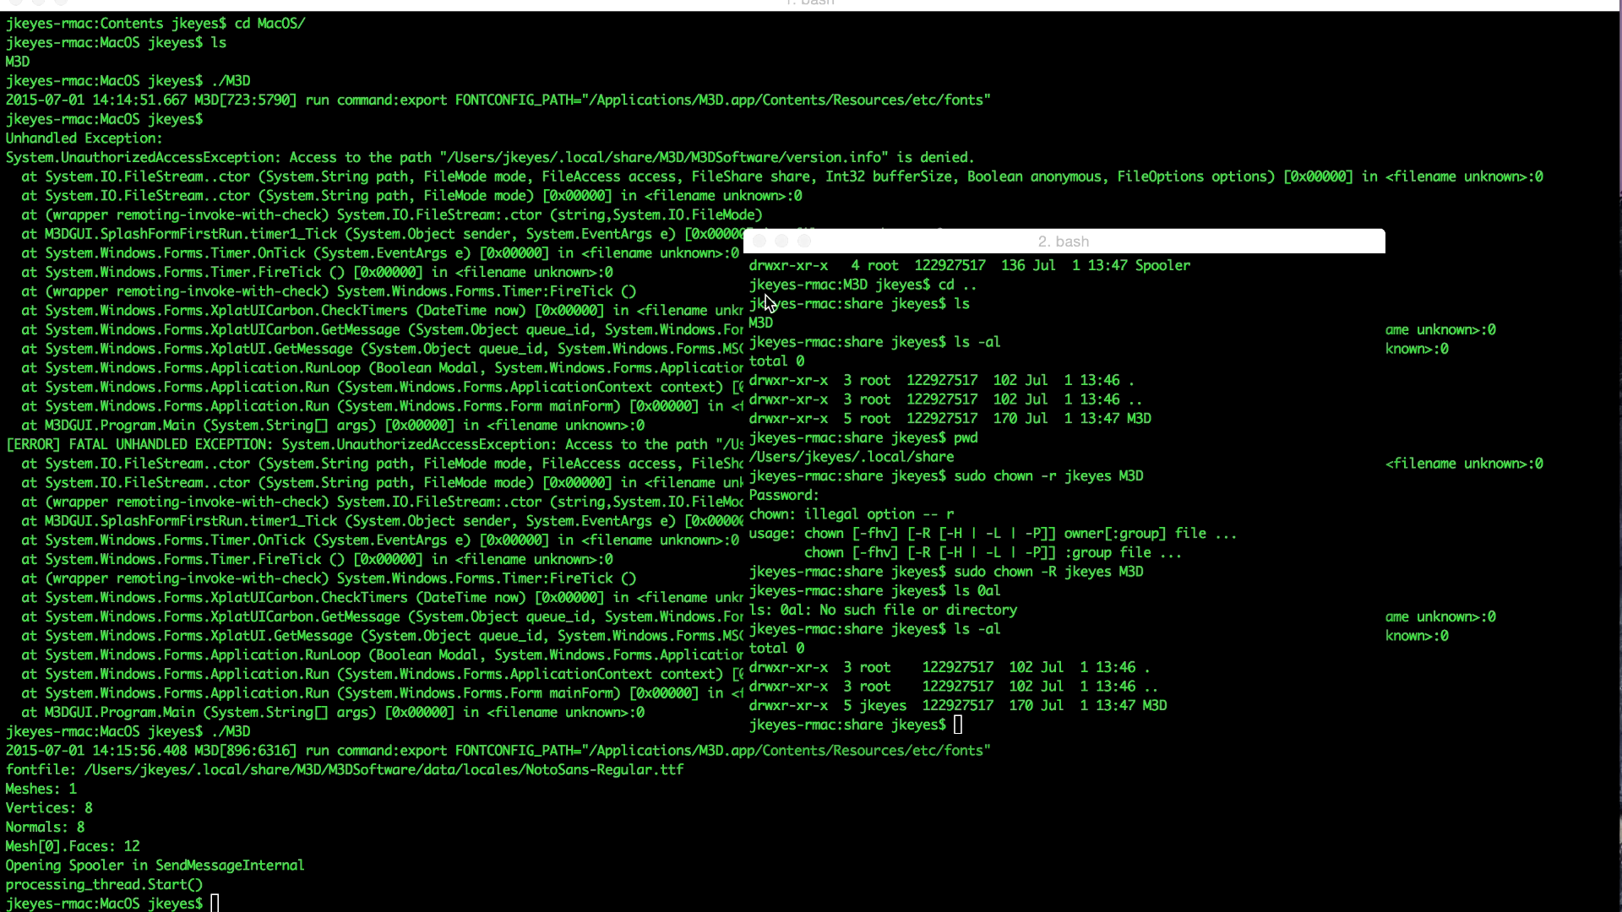
left_click(760, 242)
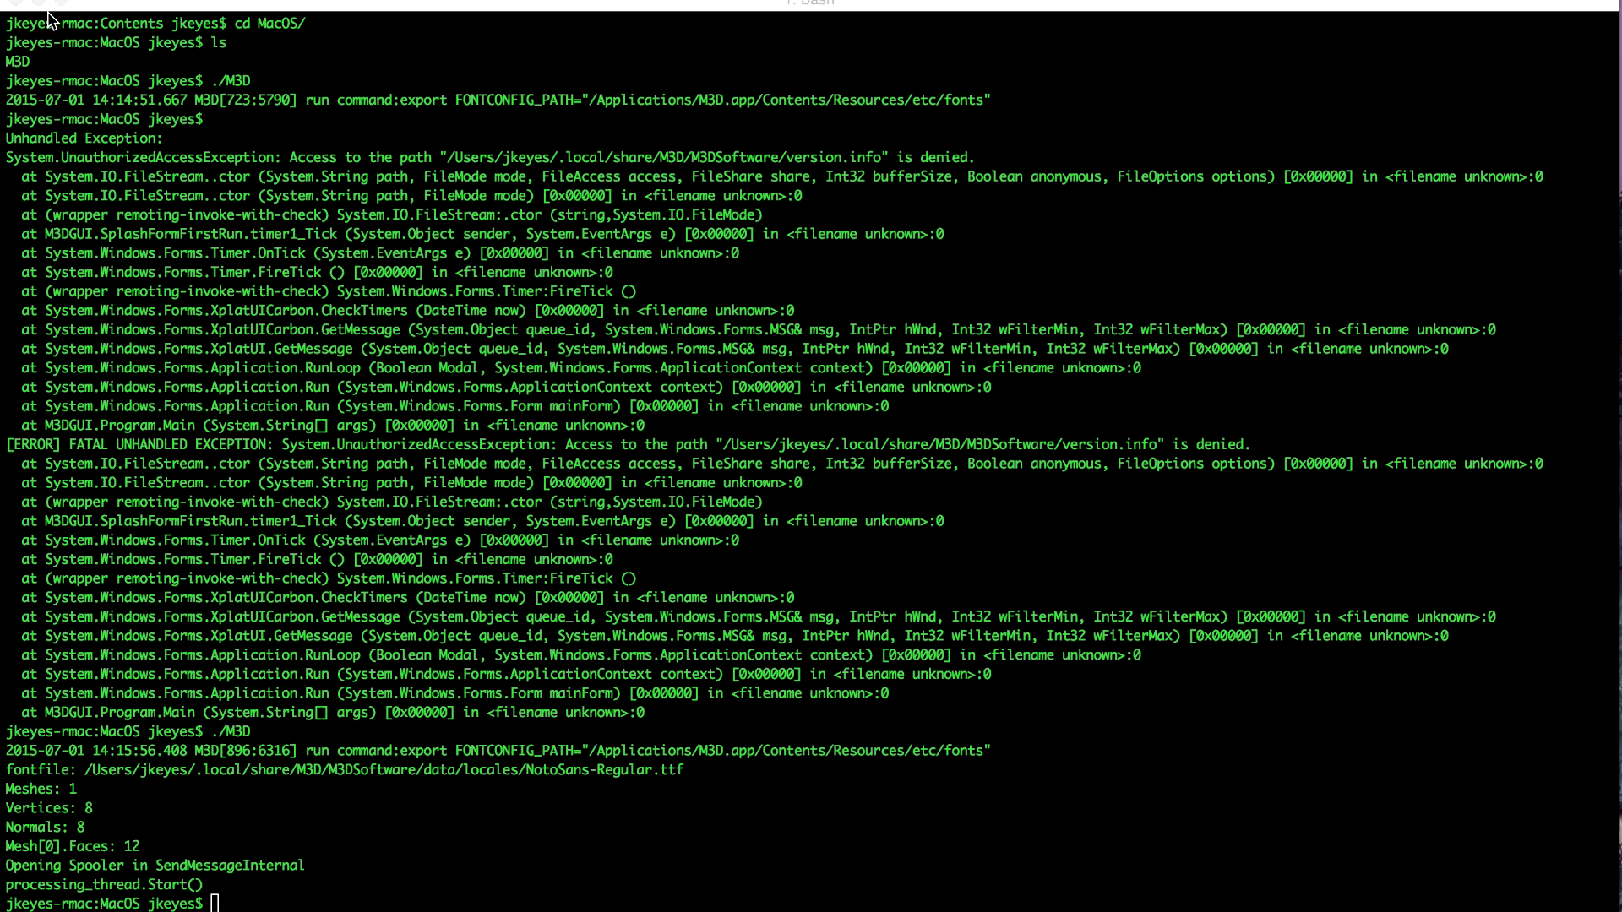
Step: Close the remaining terminal and dismiss M3D's firmware update success message
left_click(16, 4)
left_click(767, 545)
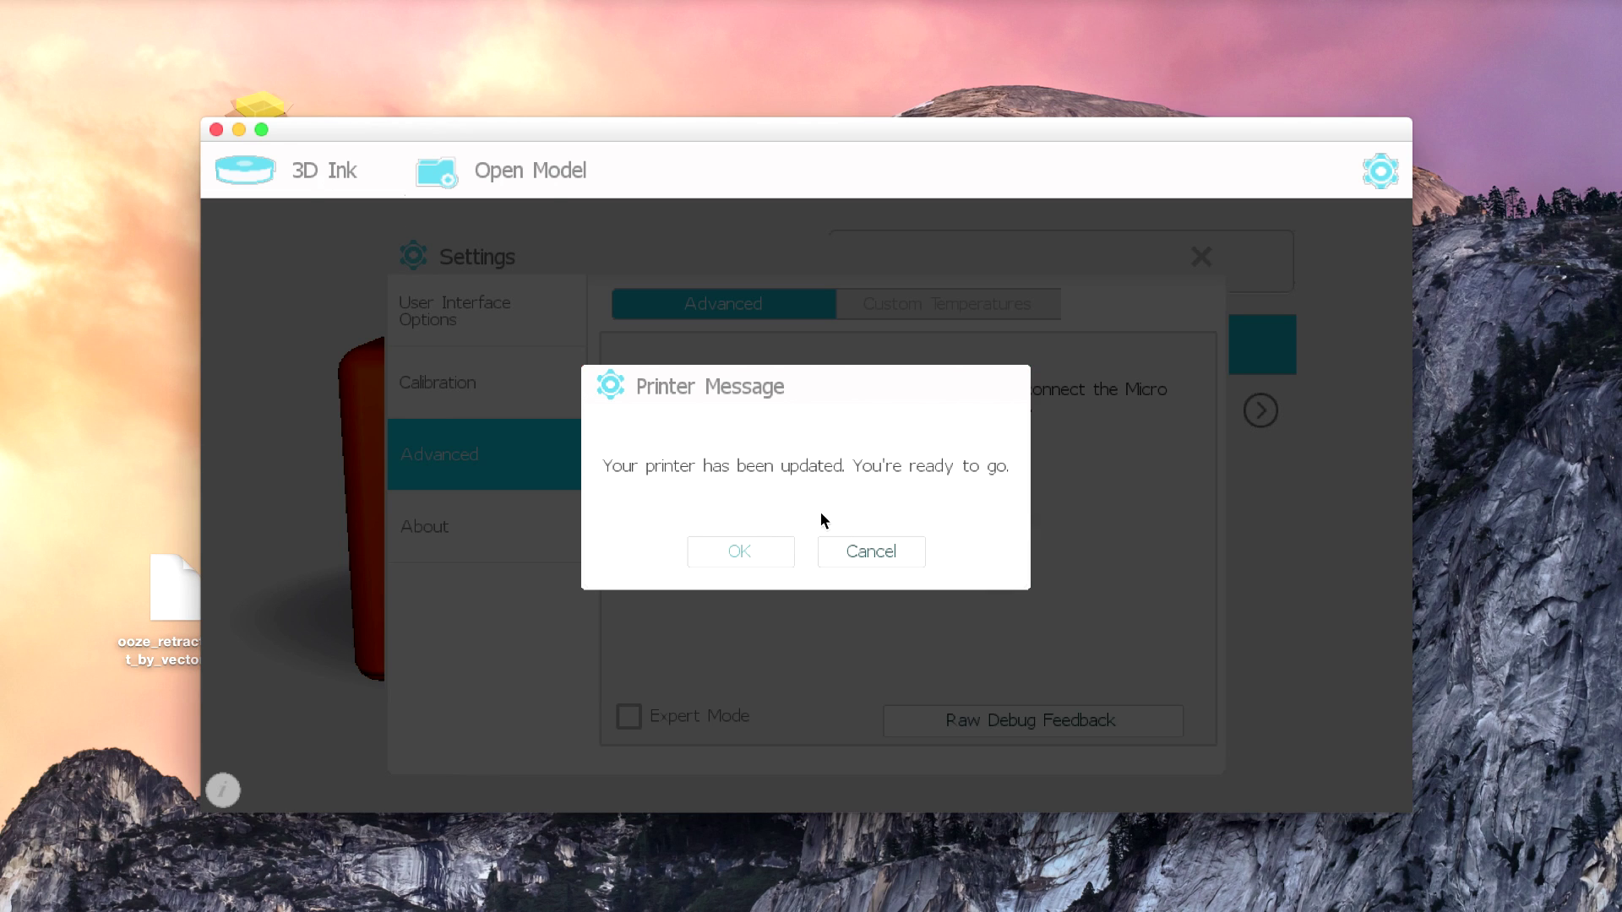
left_click(758, 554)
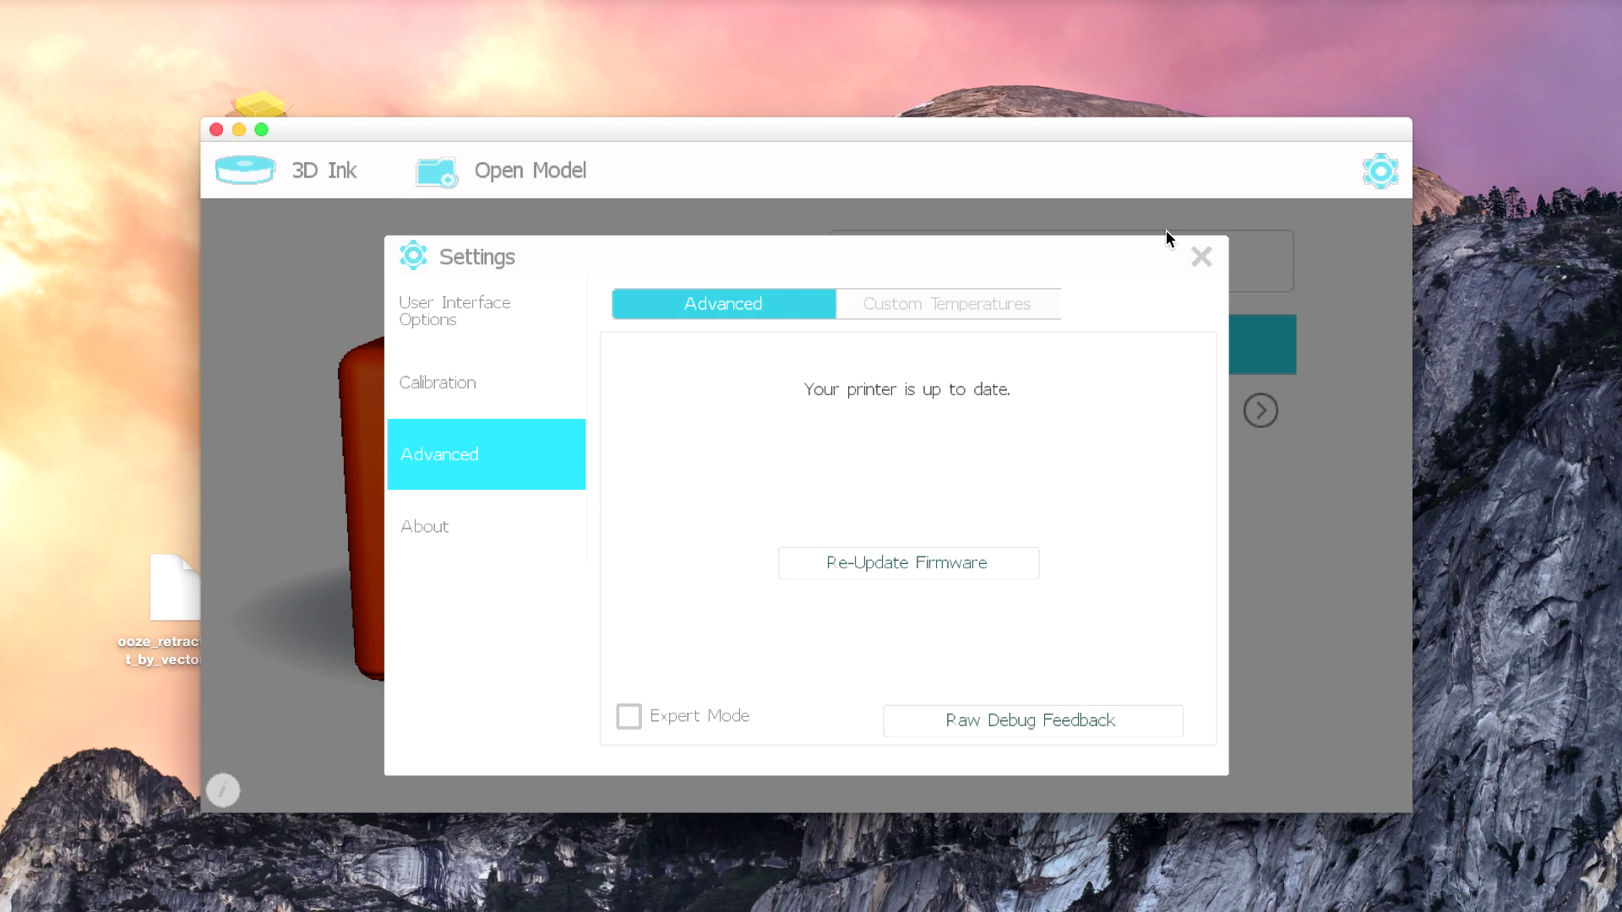
left_click(520, 383)
left_click(945, 305)
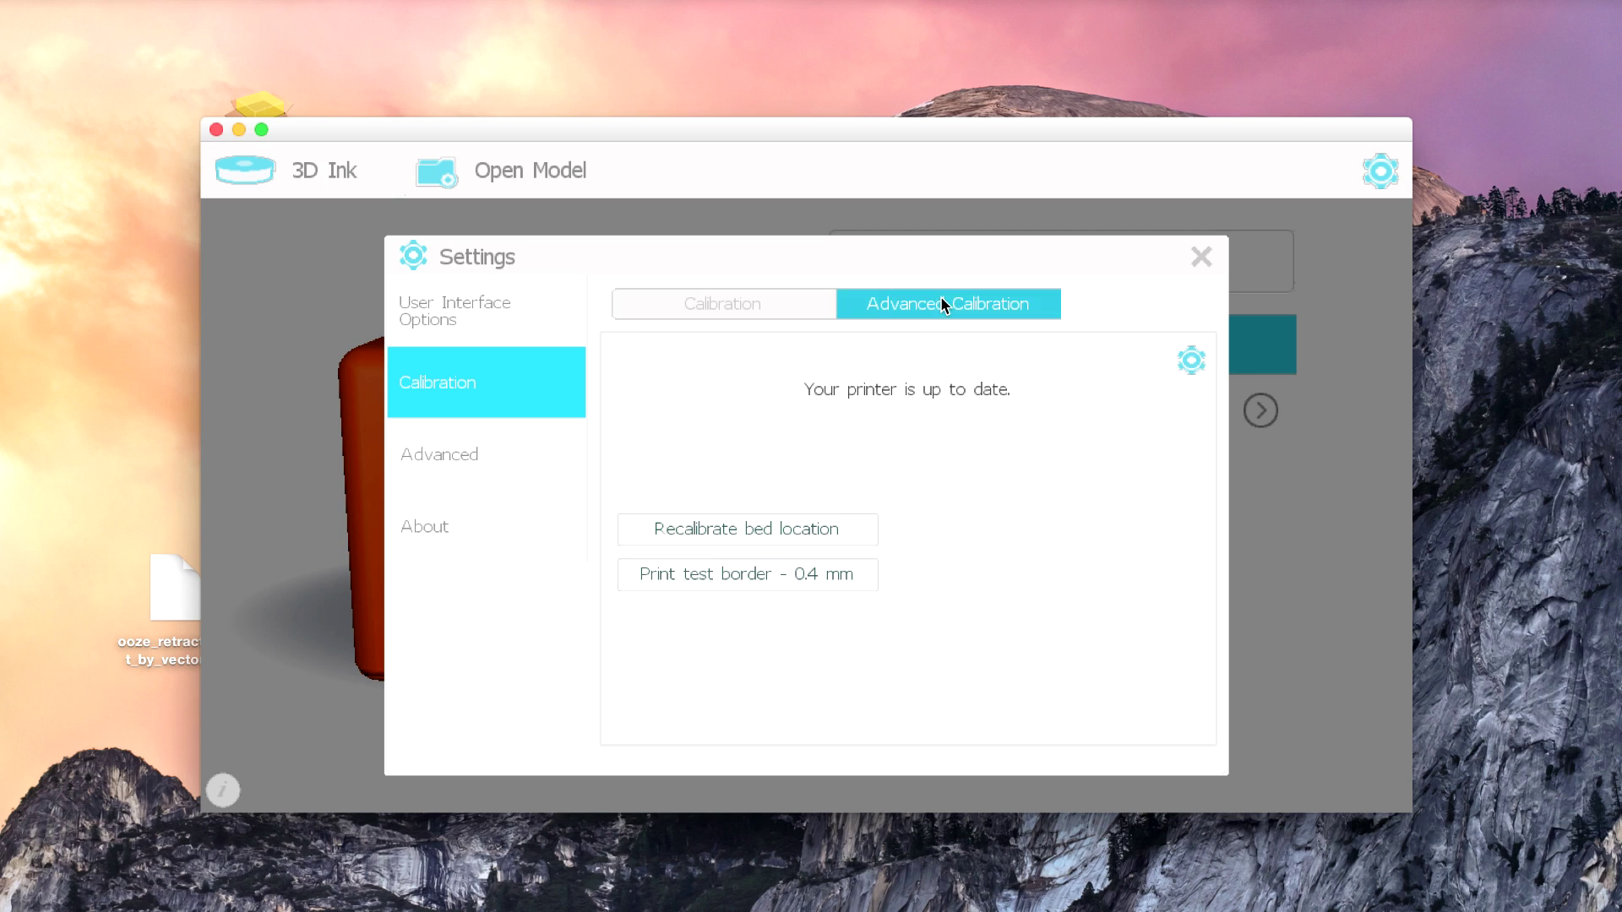
left_click(1203, 257)
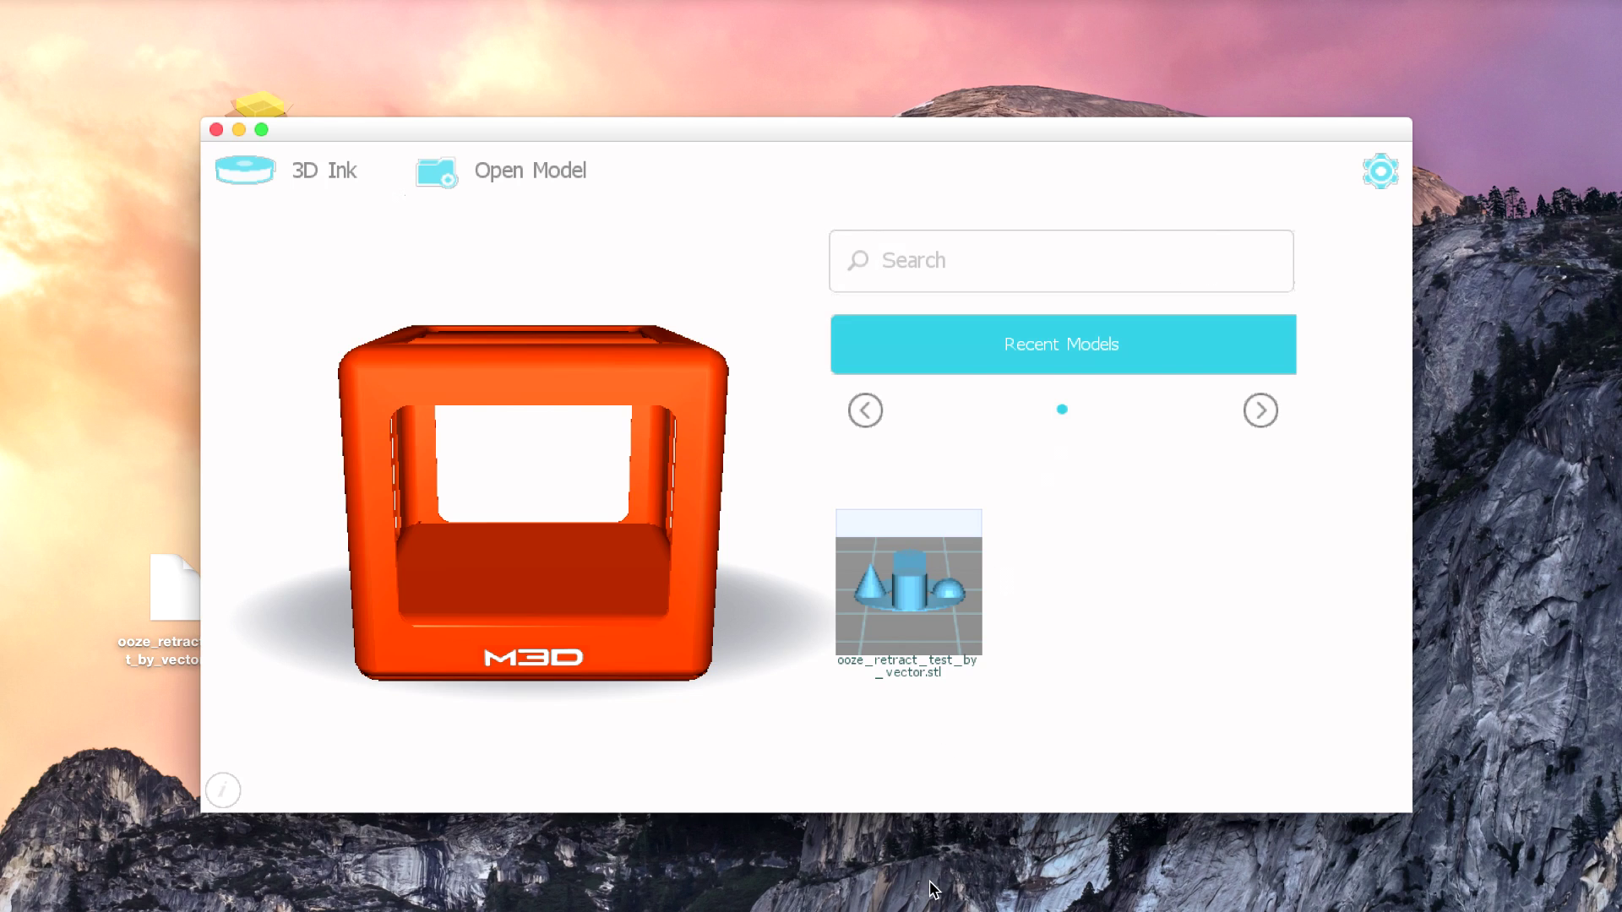
left_click(548, 461)
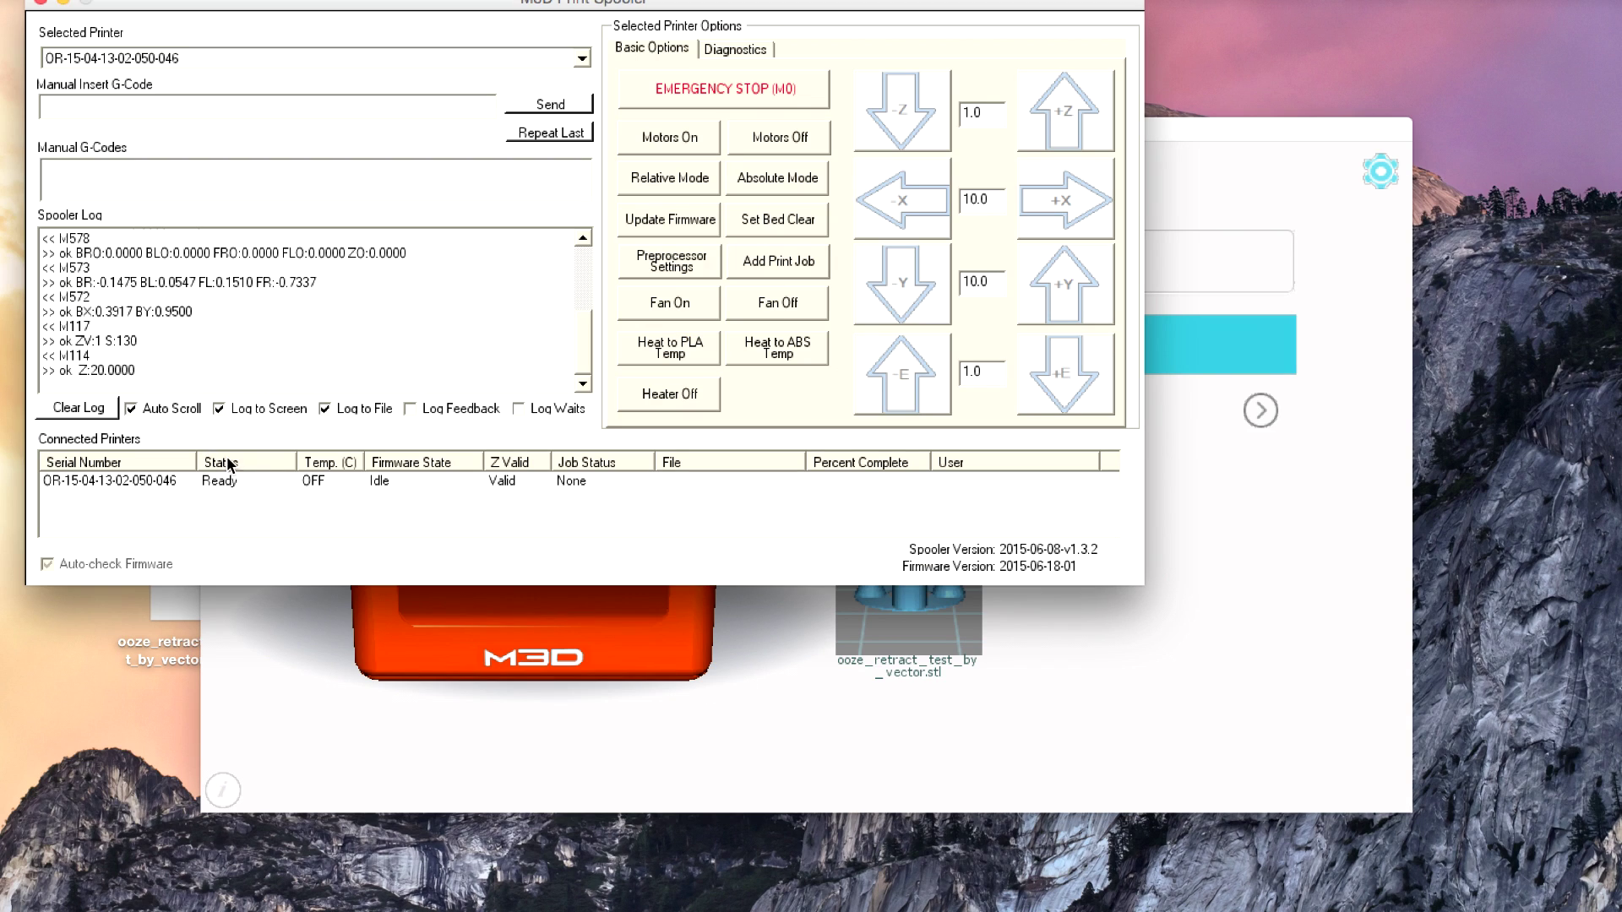
Step: Load ooze_retract_test_by_vector.stl from the desktop onto the M3D print bed at X 54, Y 51
left_click(600, 775)
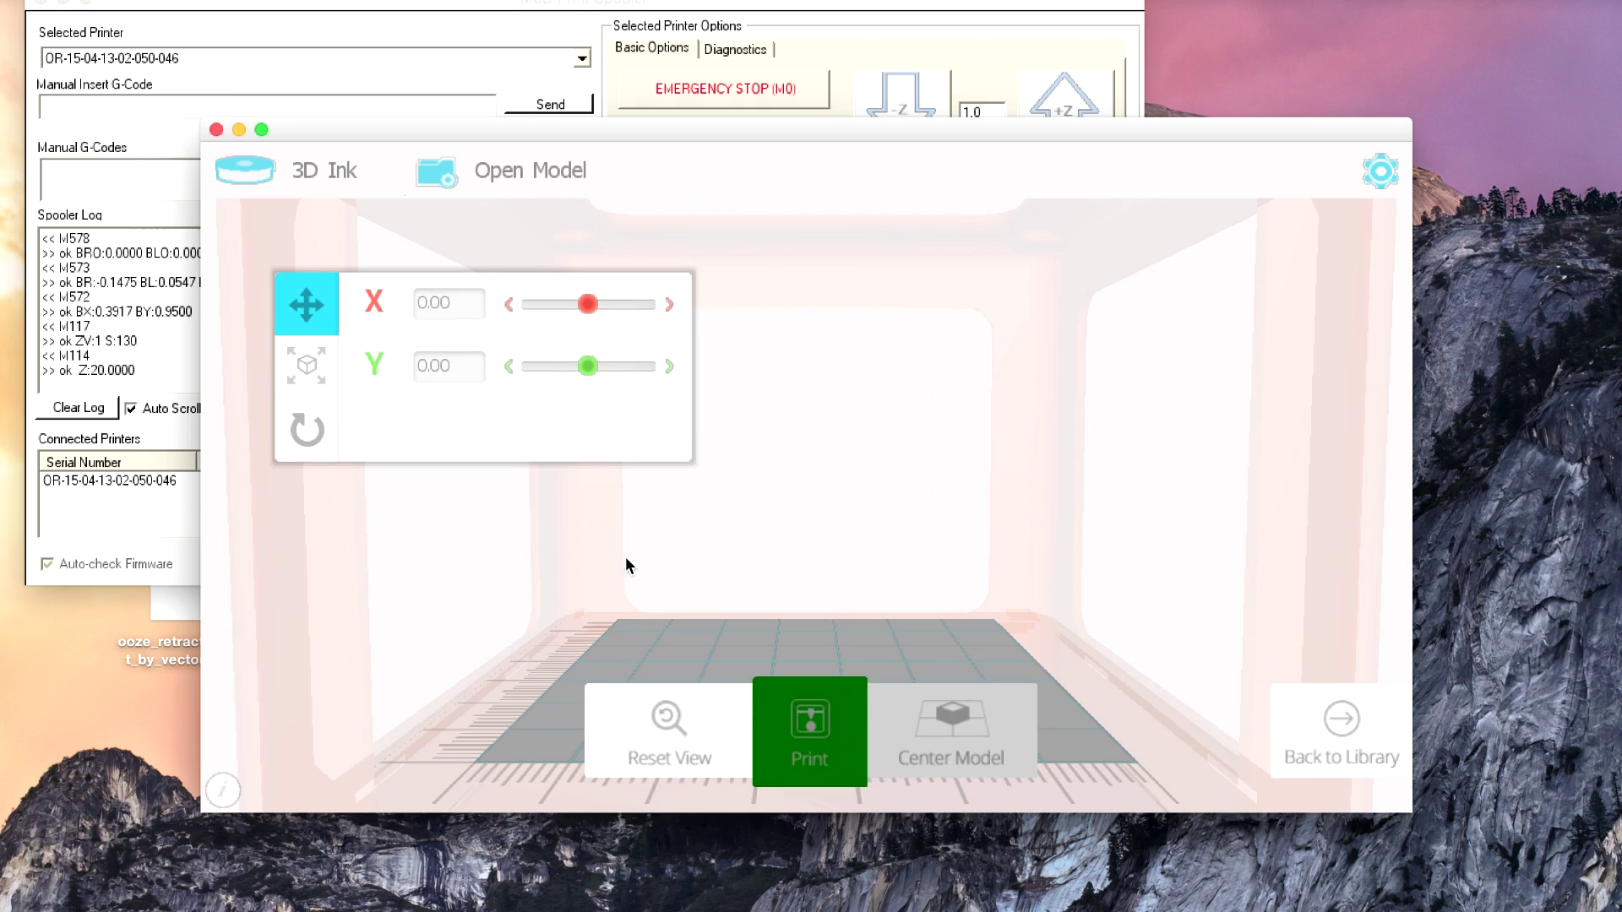
left_click(1351, 750)
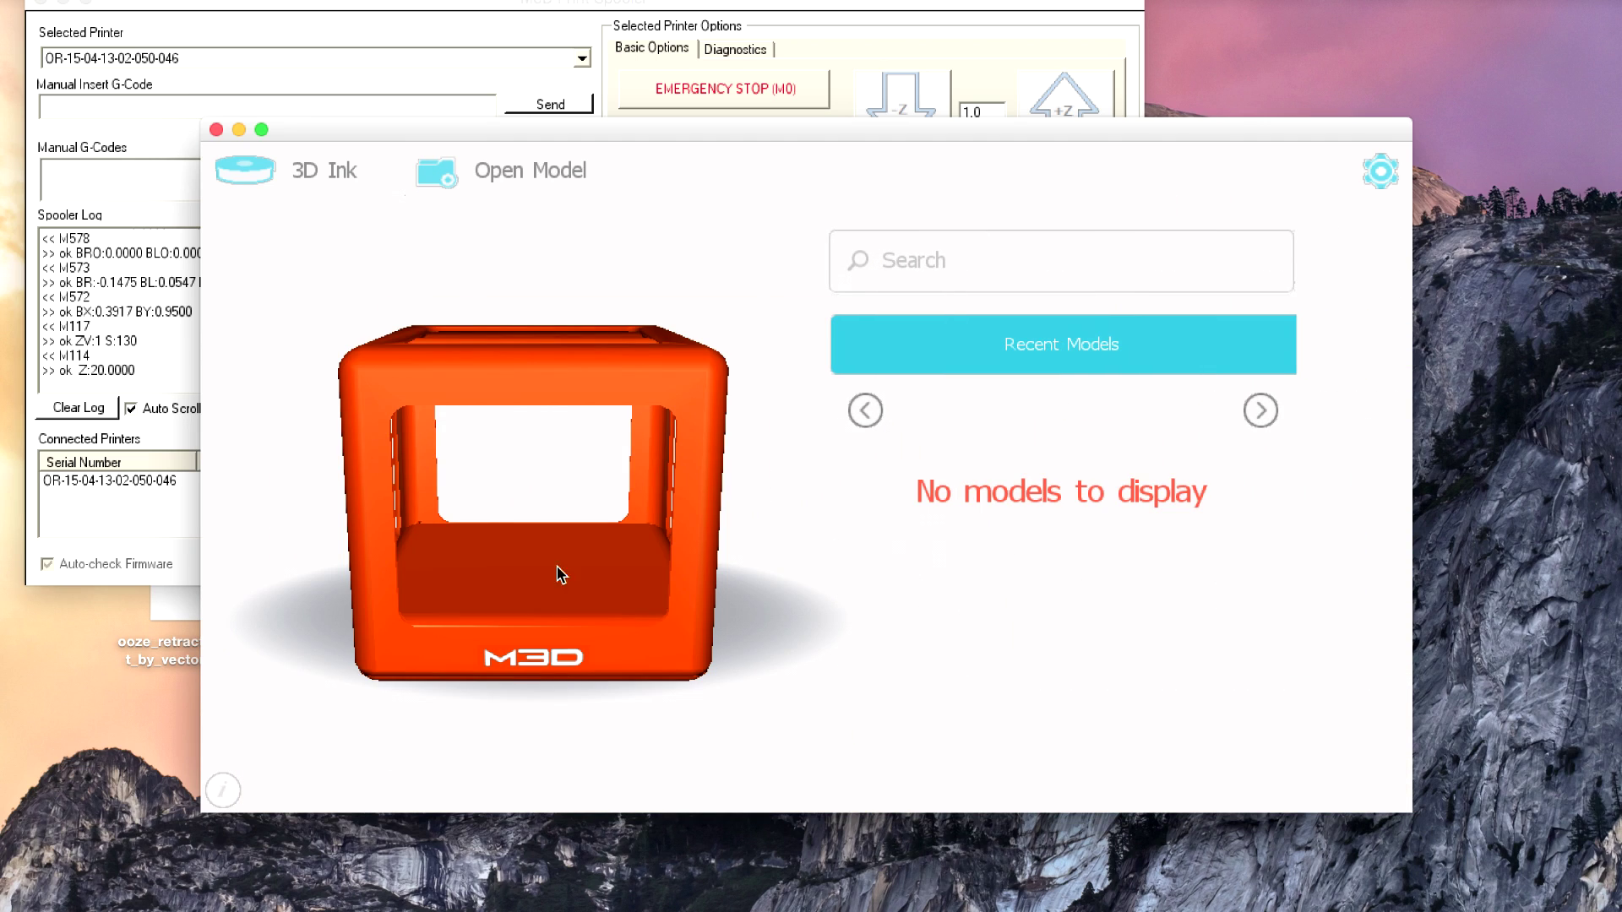
left_click_drag(174, 601, 80, 741)
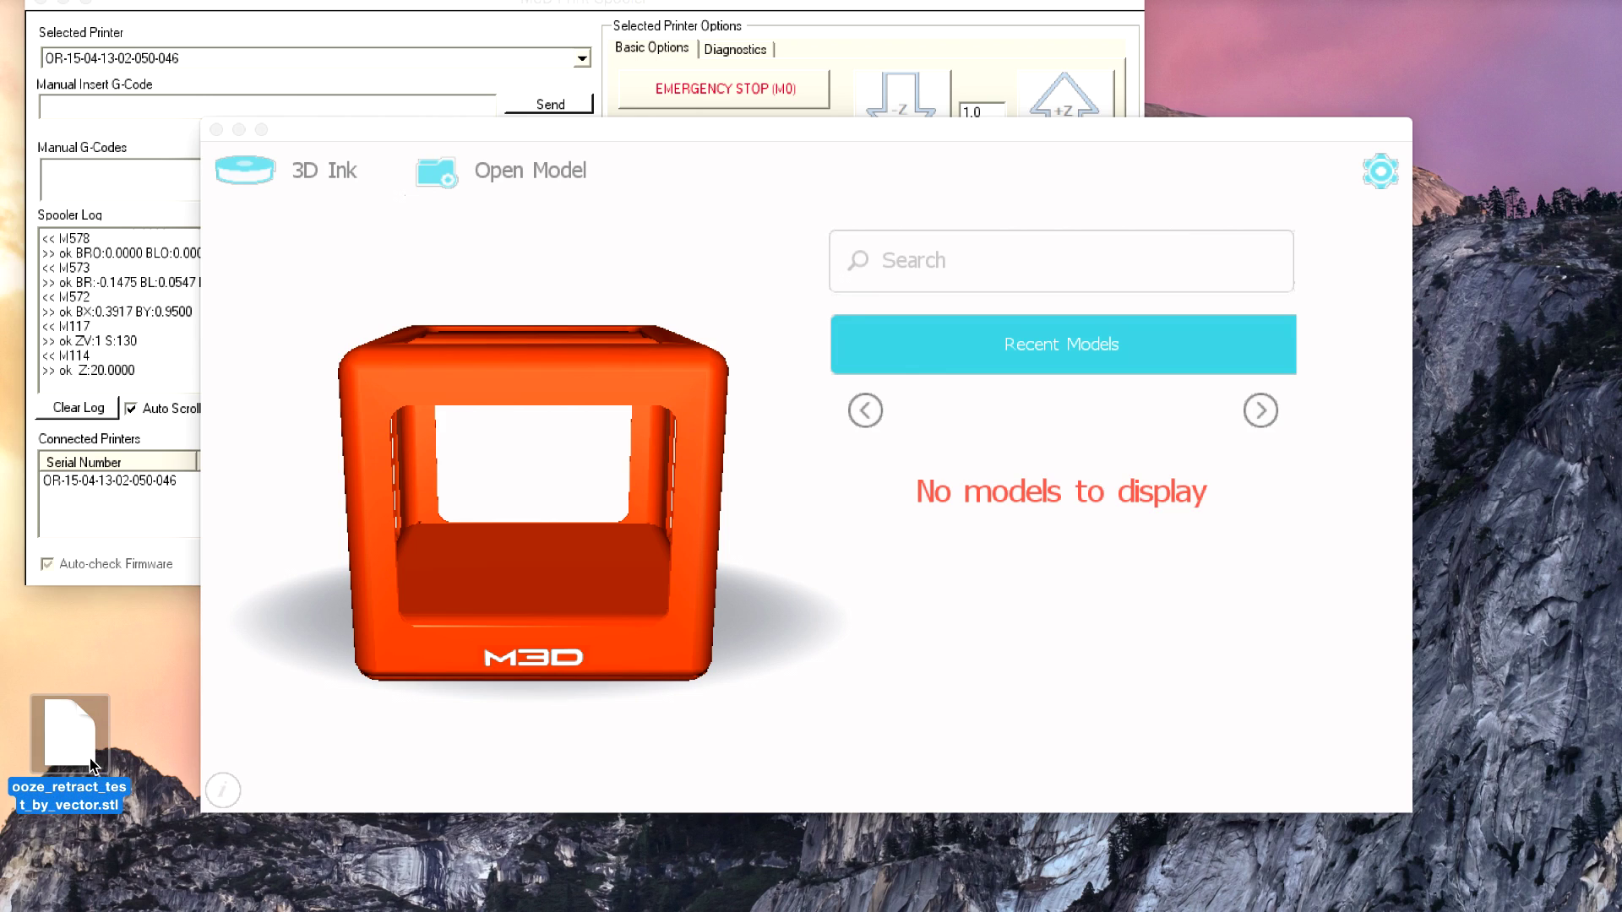
left_click_drag(71, 756, 622, 532)
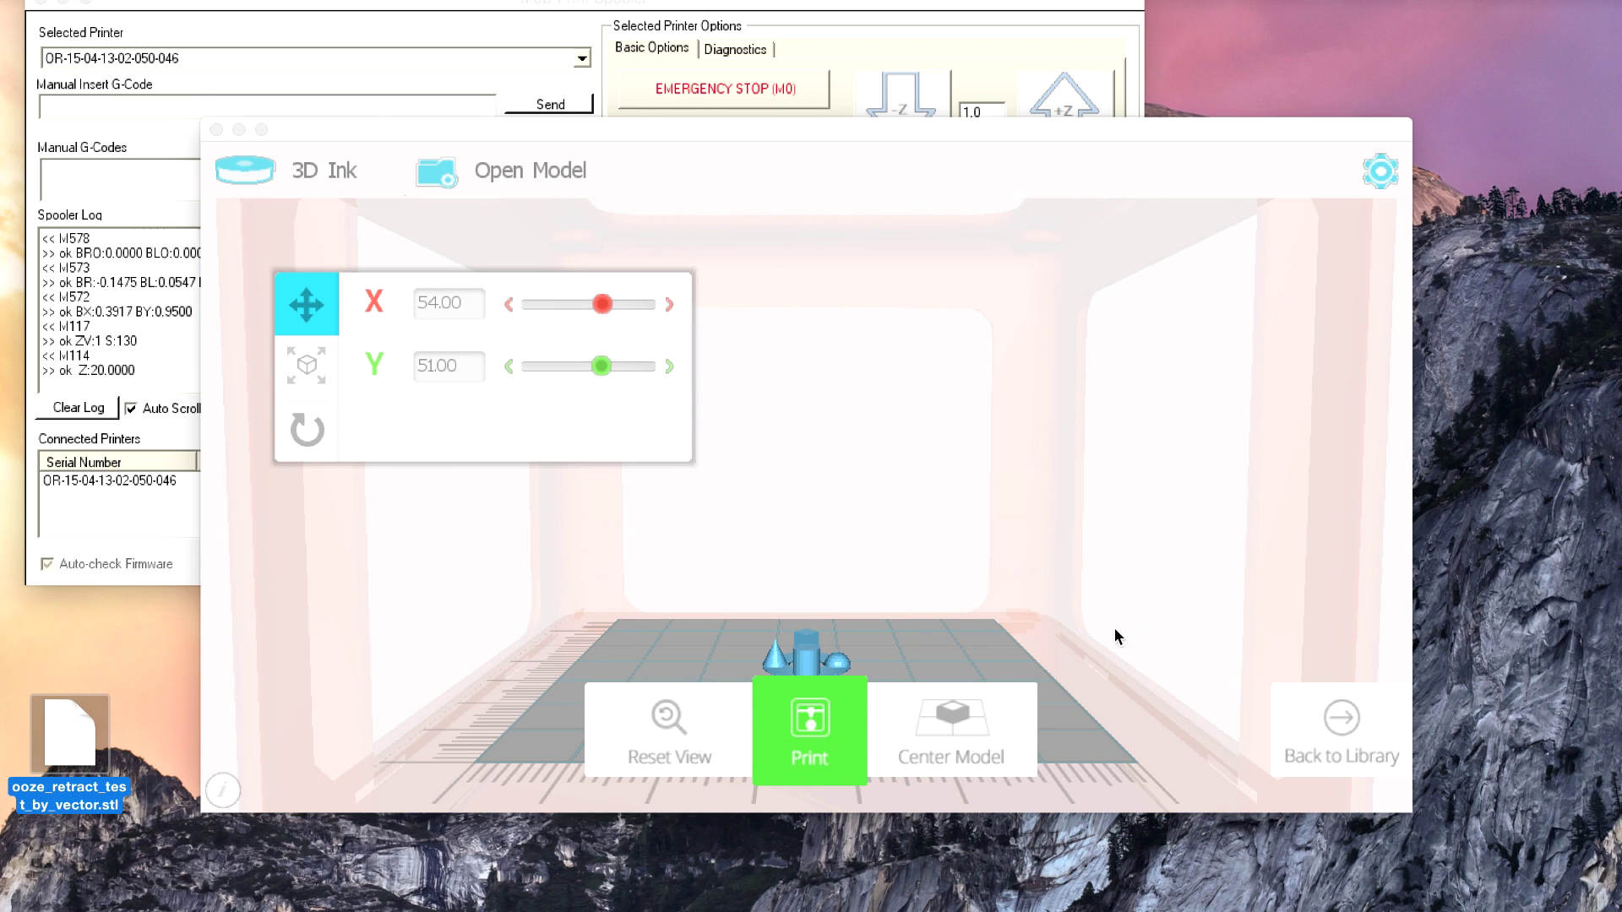
left_click(809, 721)
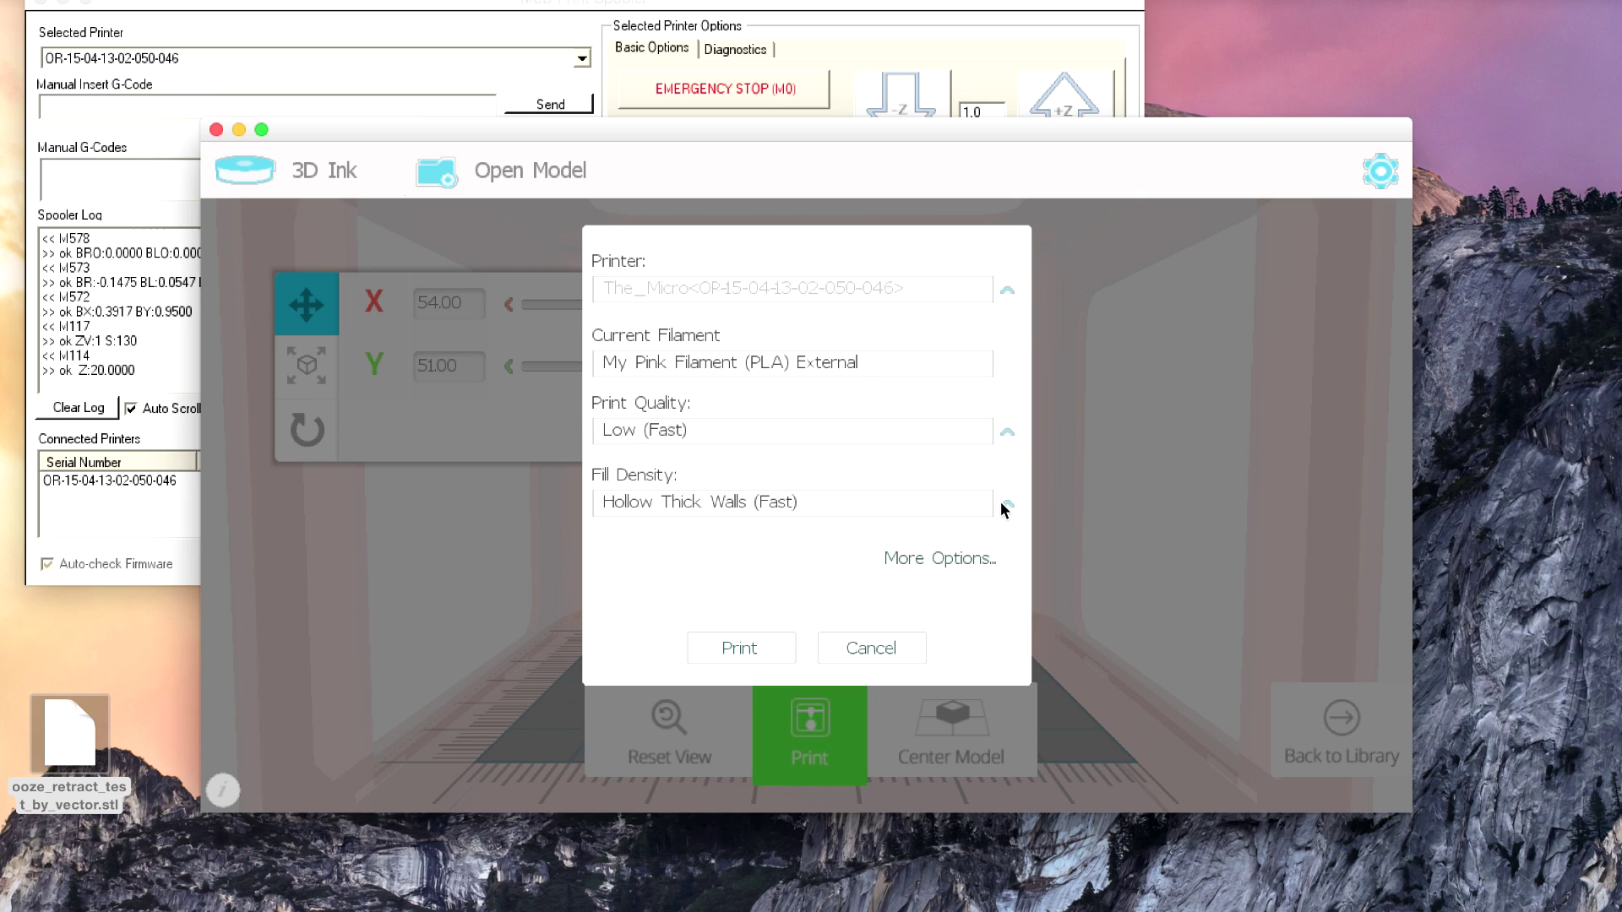
Step: Print the ooze retract test at Low fill density with no support or raft, starting immediately
left_click(1005, 506)
left_click(825, 563)
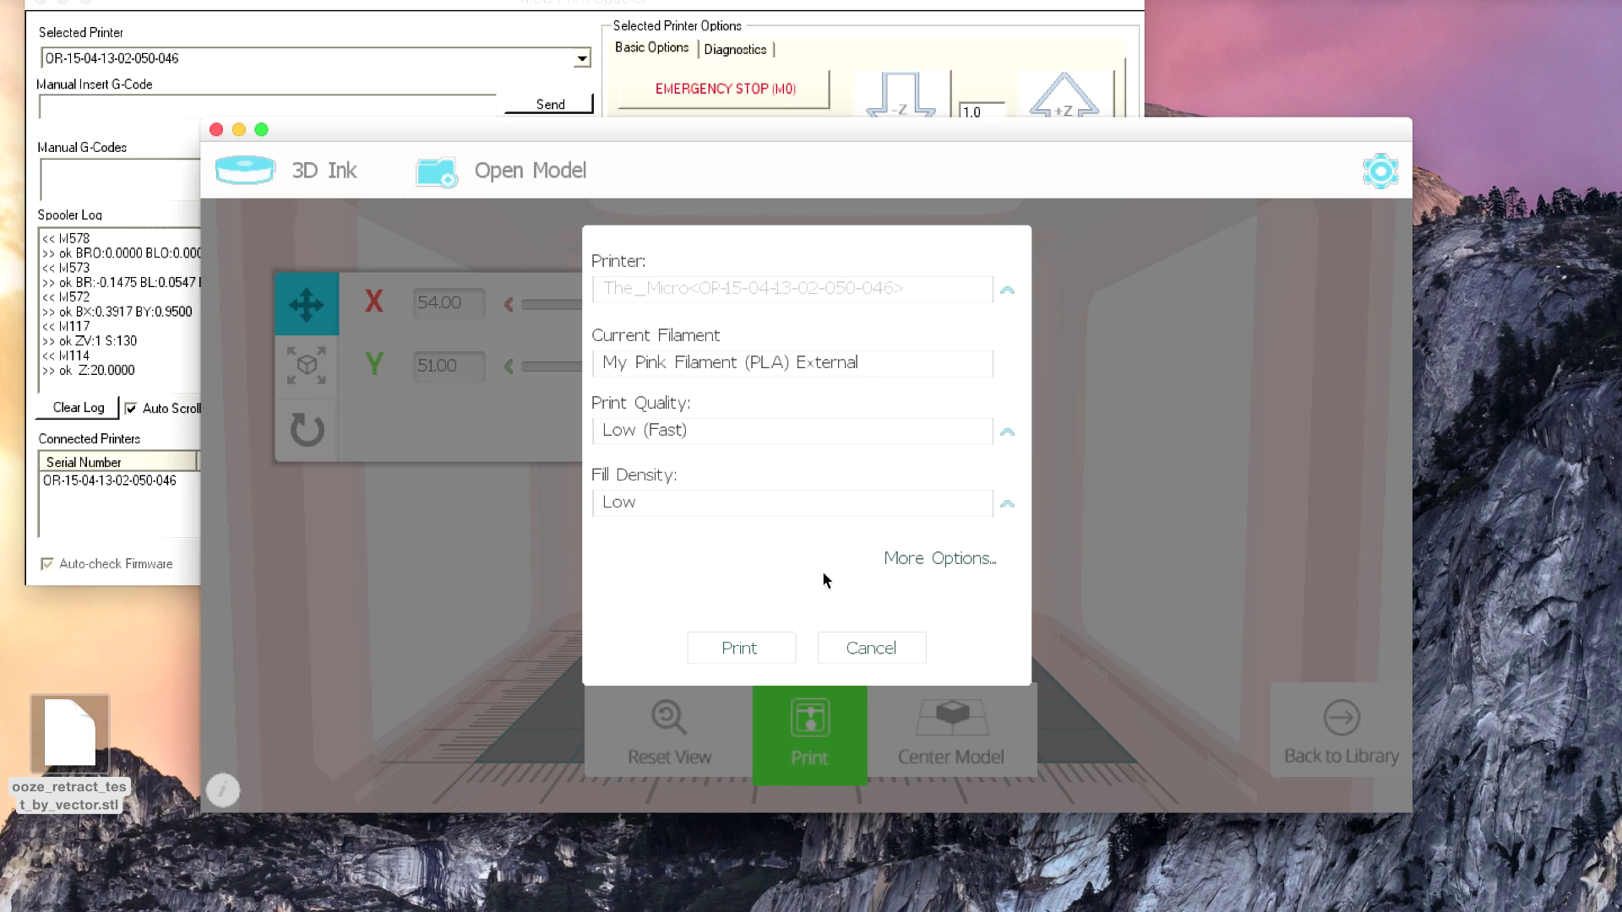
left_click(939, 558)
left_click(606, 542)
left_click(606, 657)
left_click(794, 554)
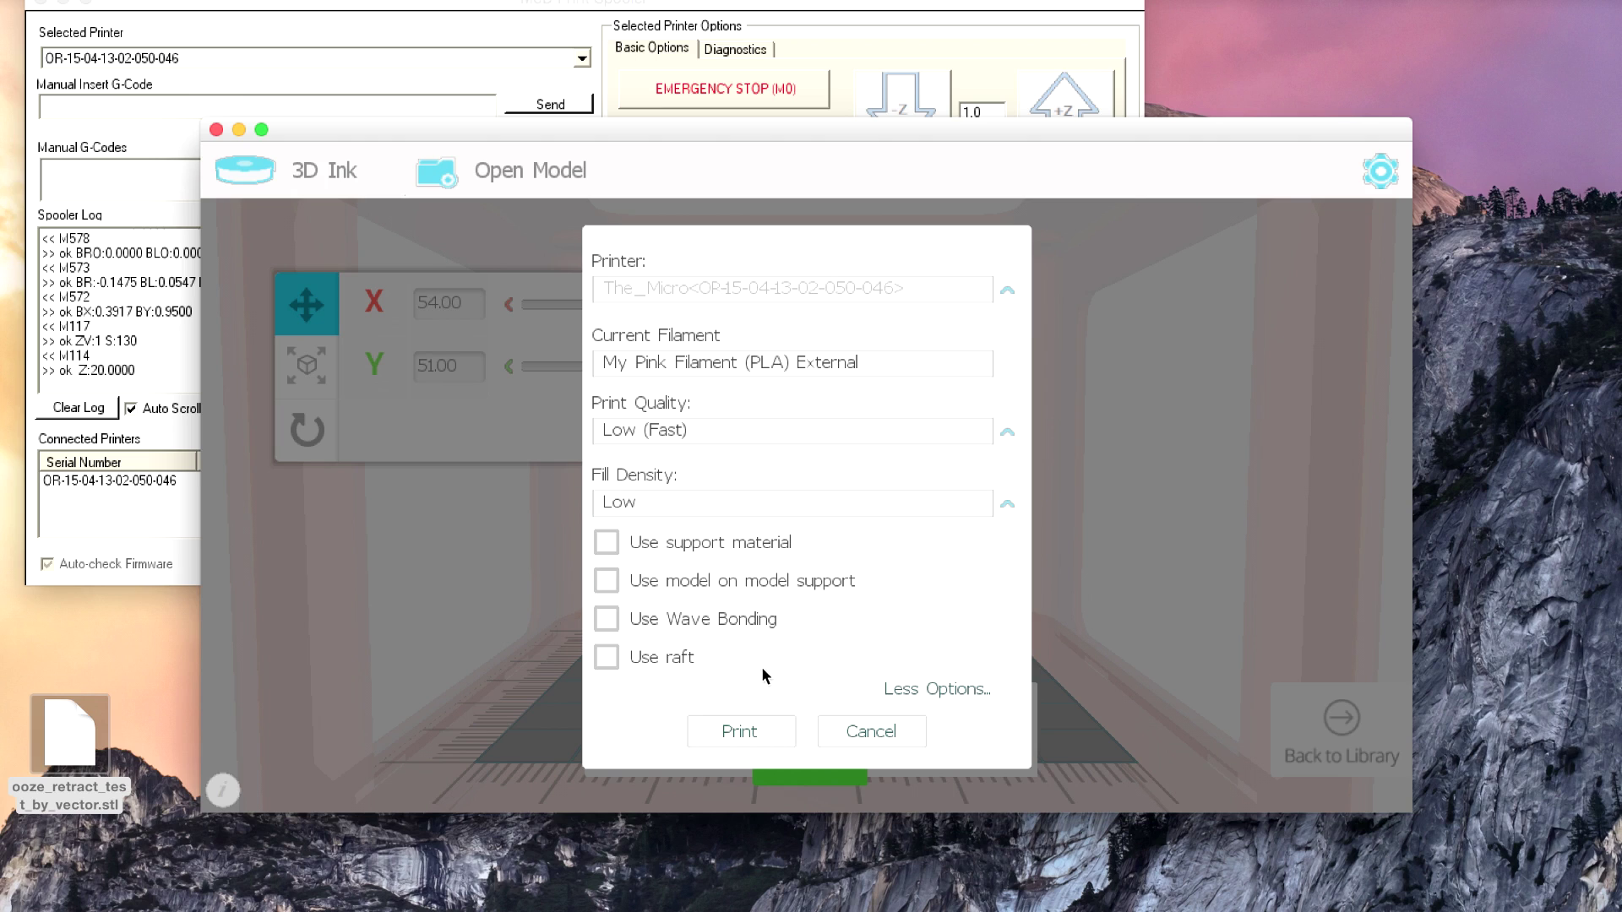
left_click(739, 732)
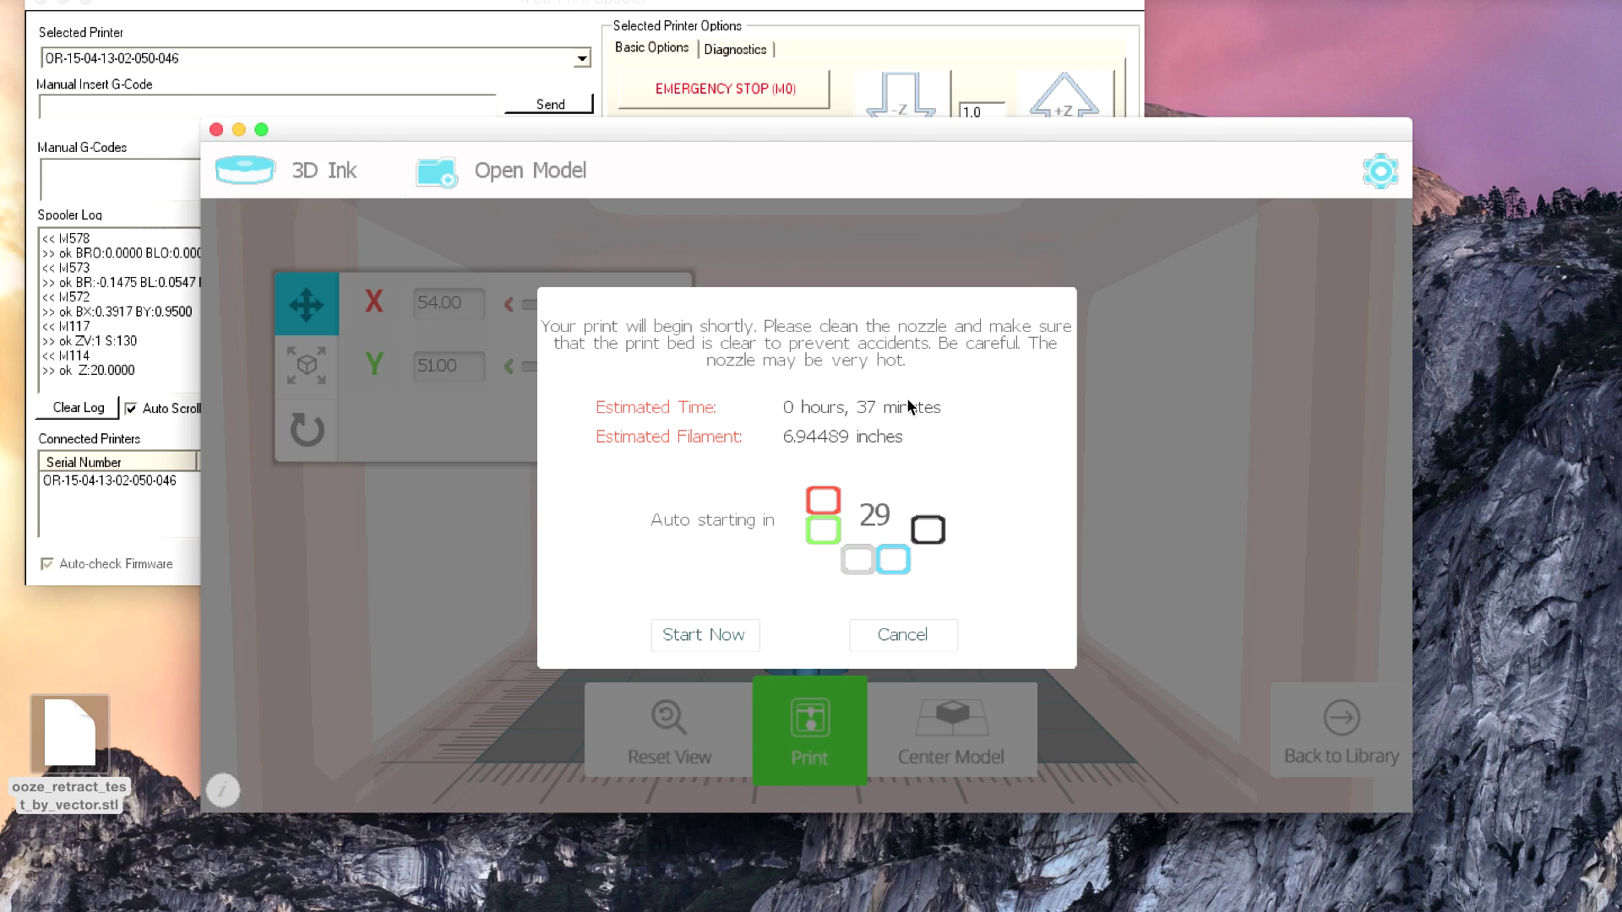
left_click(716, 632)
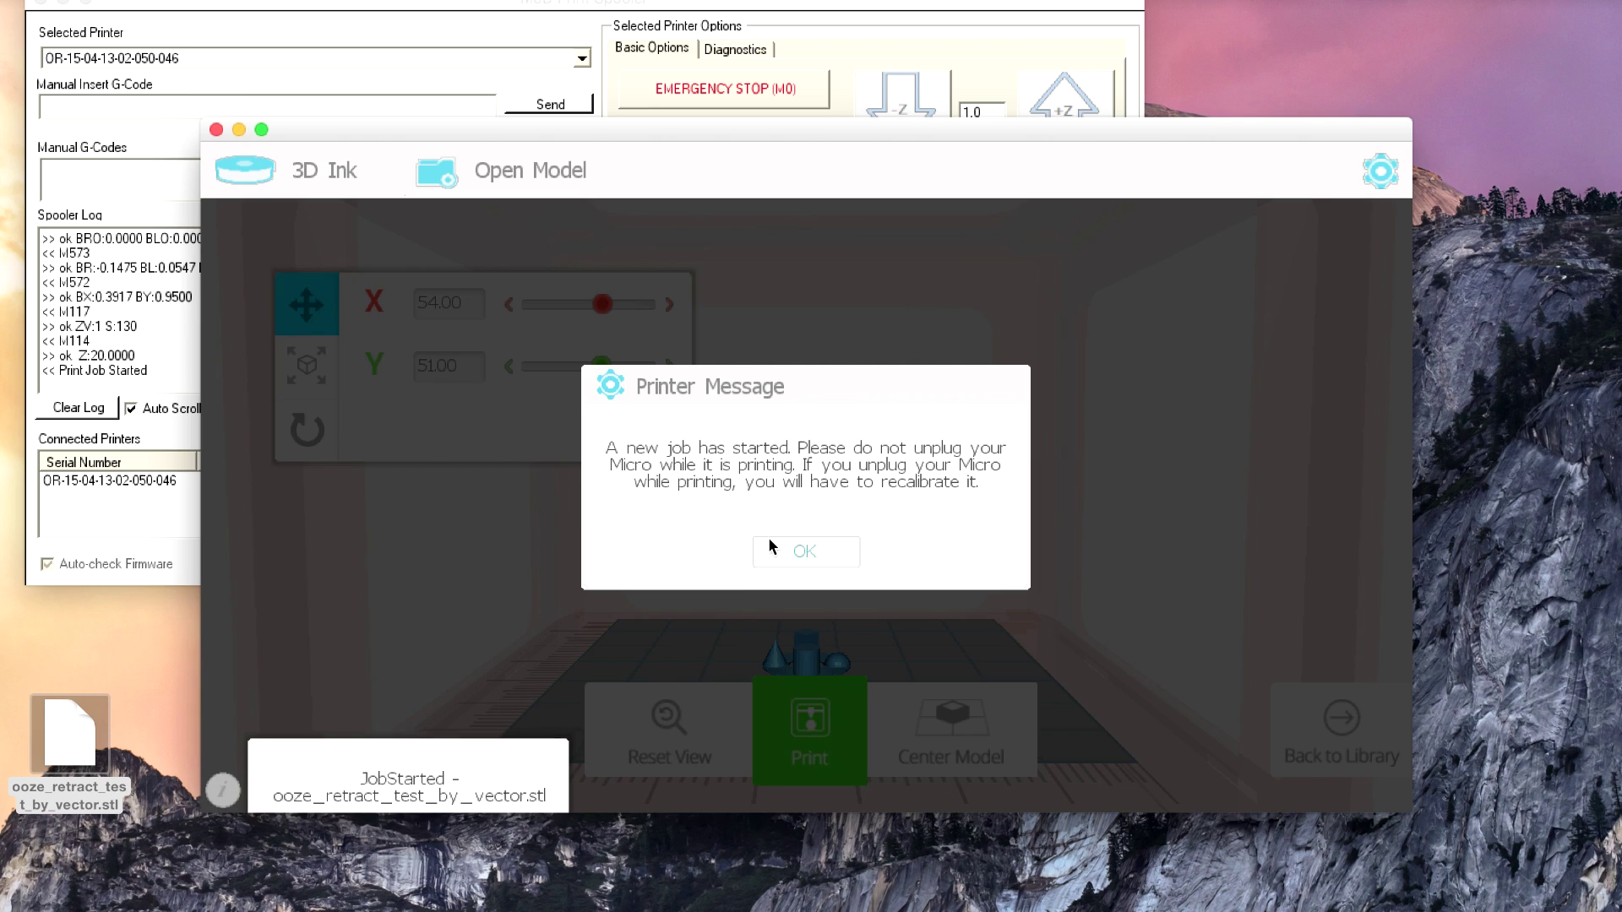
Step: Dismiss the Printer Message so the Now Printing panel shows the ooze retract test
left_click(788, 550)
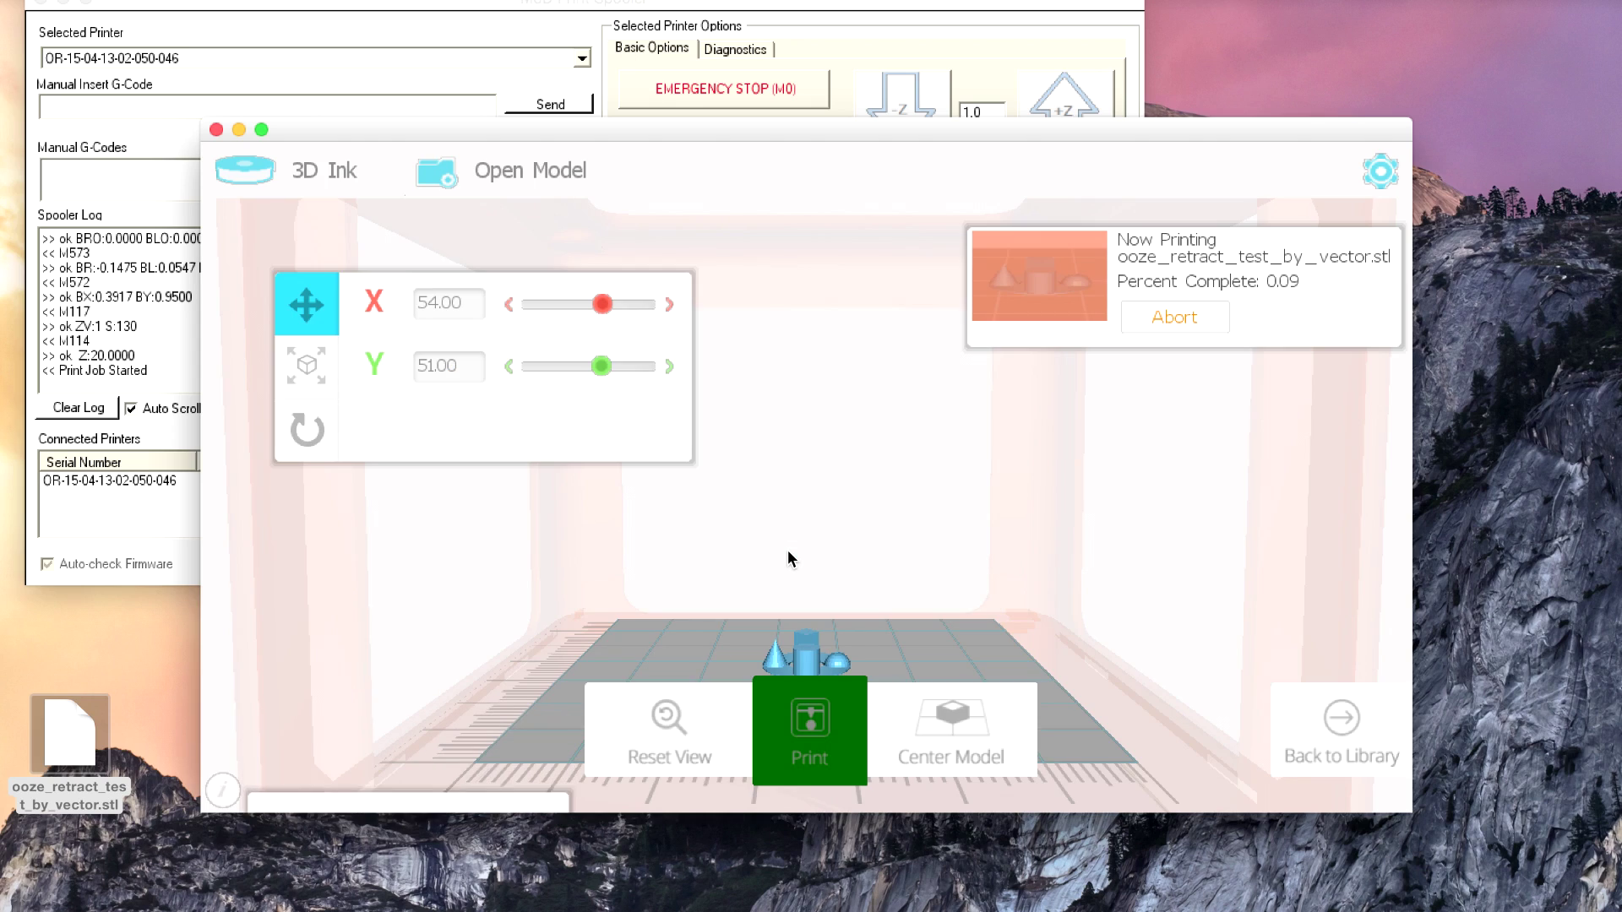